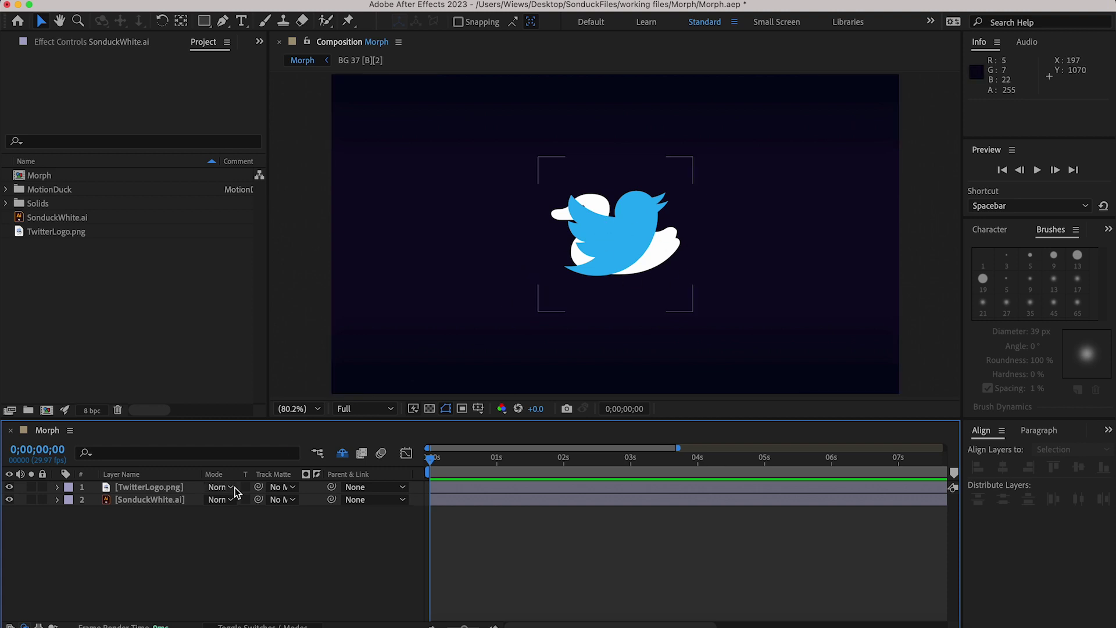
Hide the TwitterLogo layer to view the duck artwork on its own
click(9, 487)
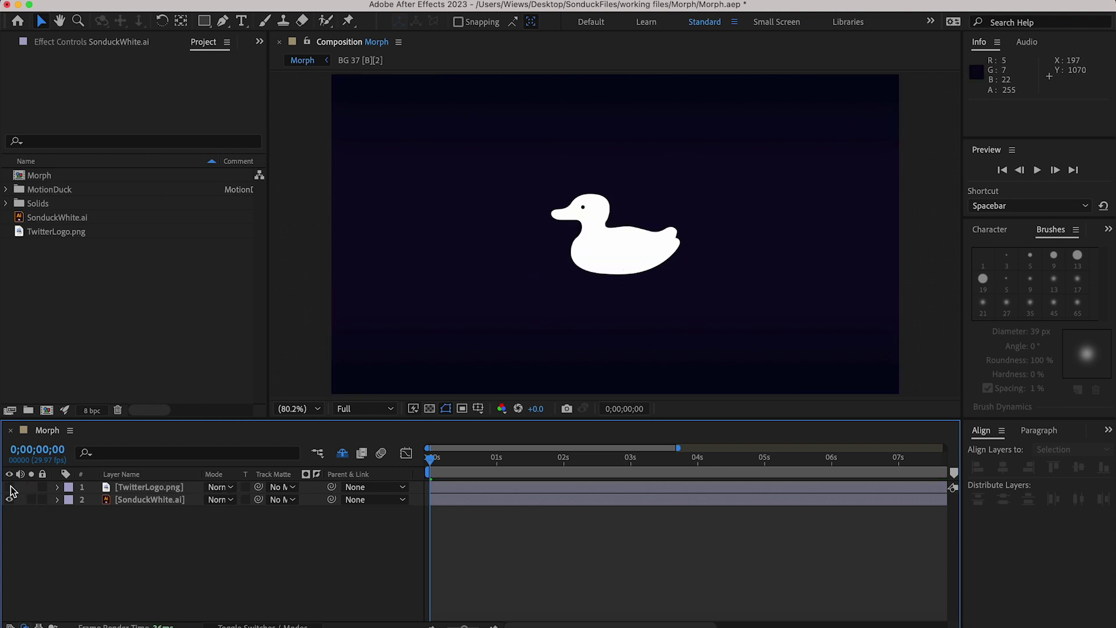
click(9, 487)
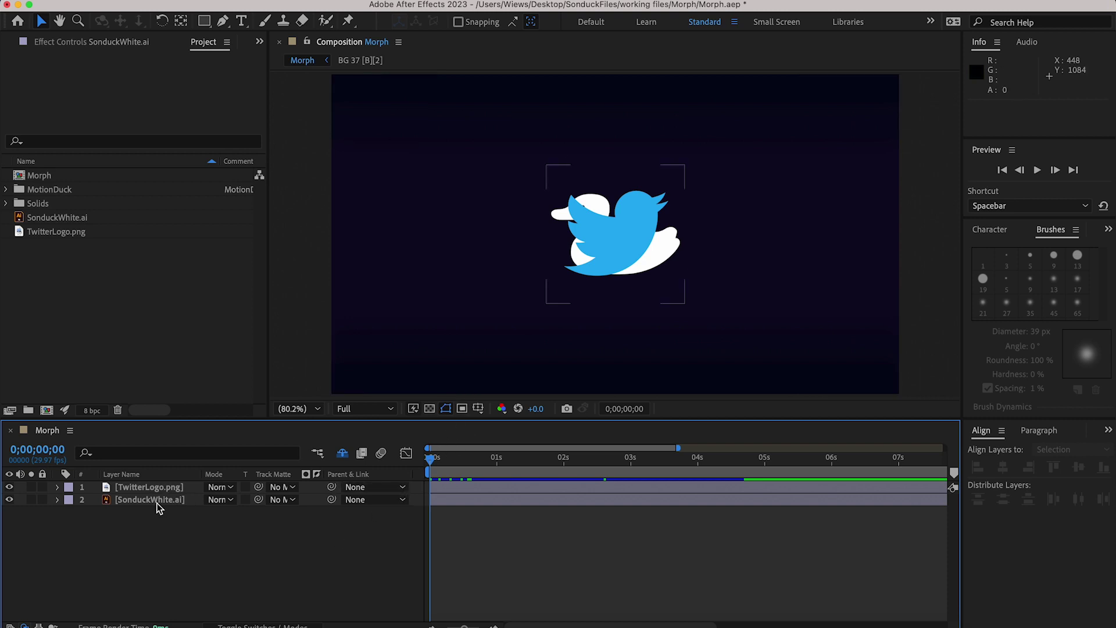
click(9, 487)
Convert SonduckWhite.ai into a shape layer with Create Shapes from Vector Layer, then unhide the logo
click(140, 500)
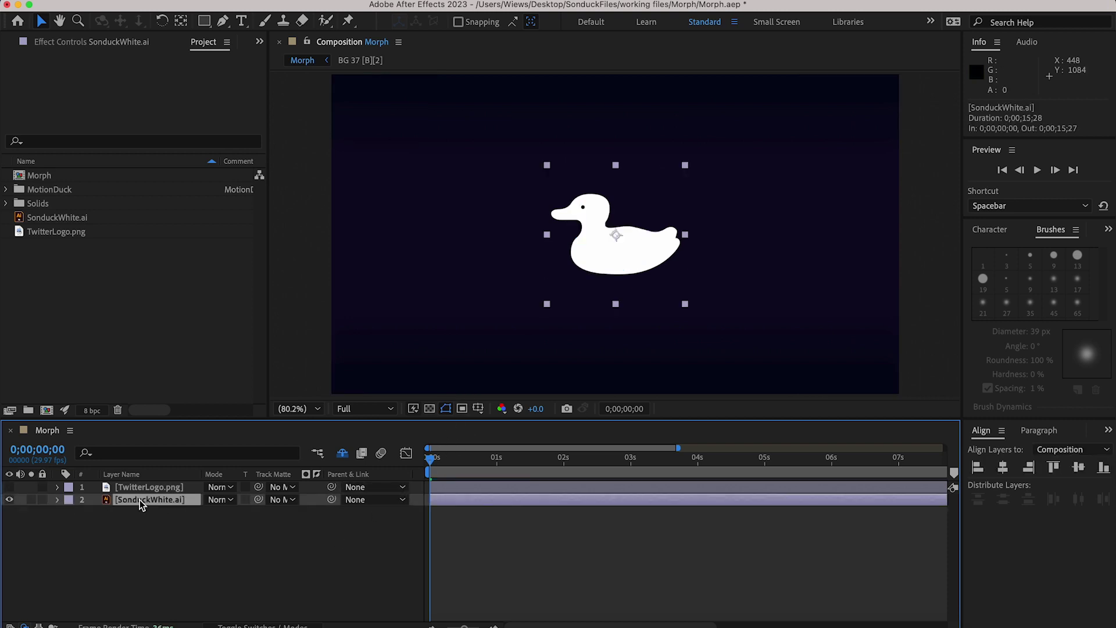
right_click(140, 500)
mouse_move(198, 491)
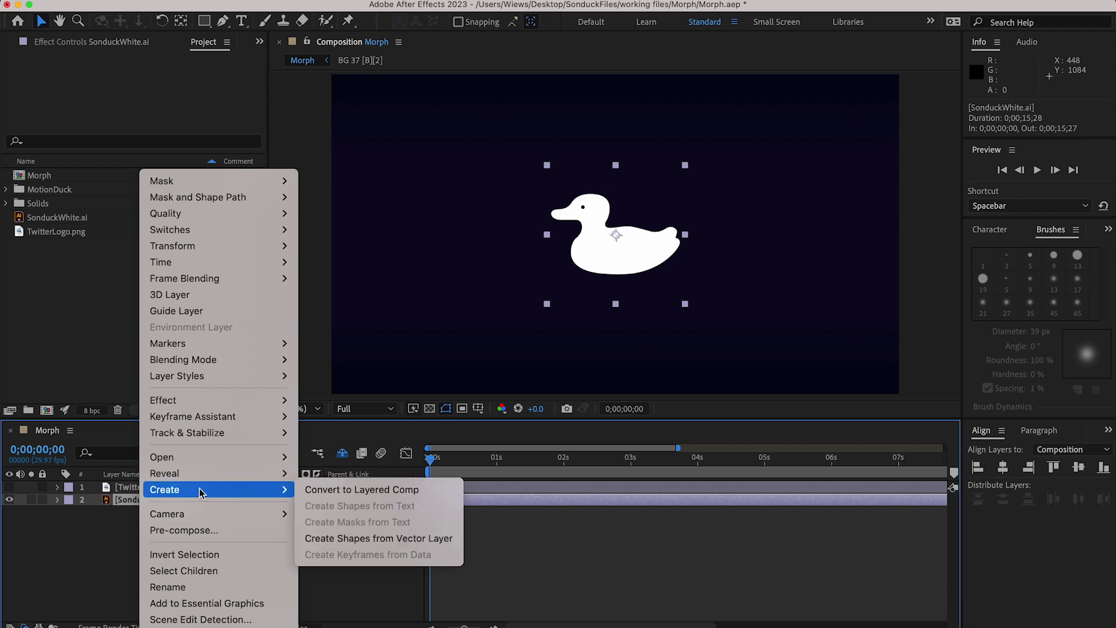
click(363, 540)
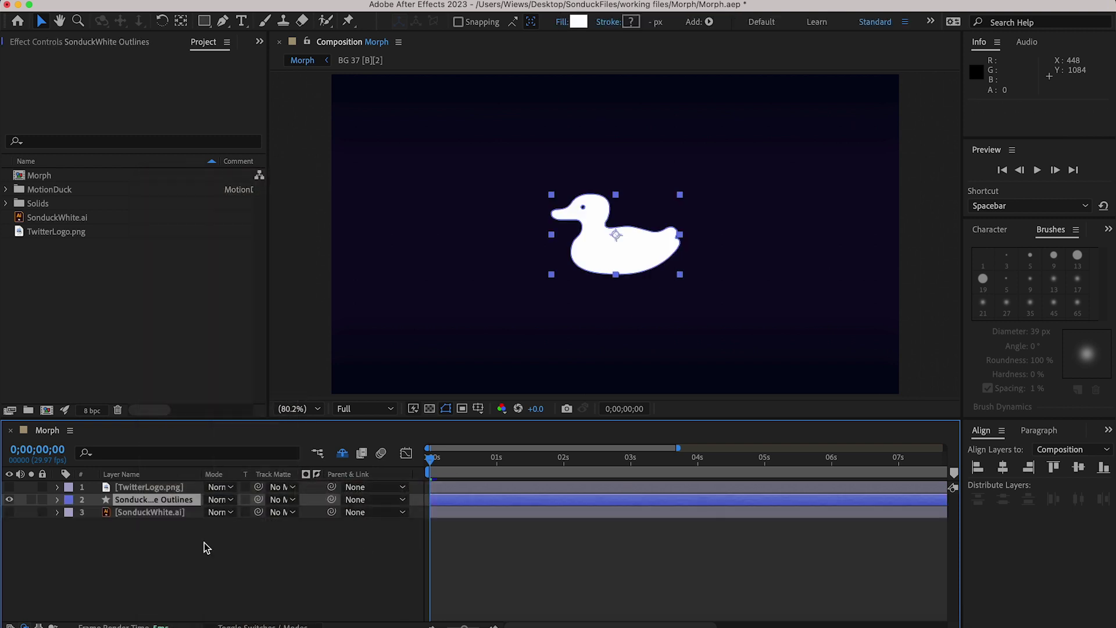
click(10, 486)
Auto-trace the TwitterLogo.png bird into mask paths at 3 px tolerance
click(152, 489)
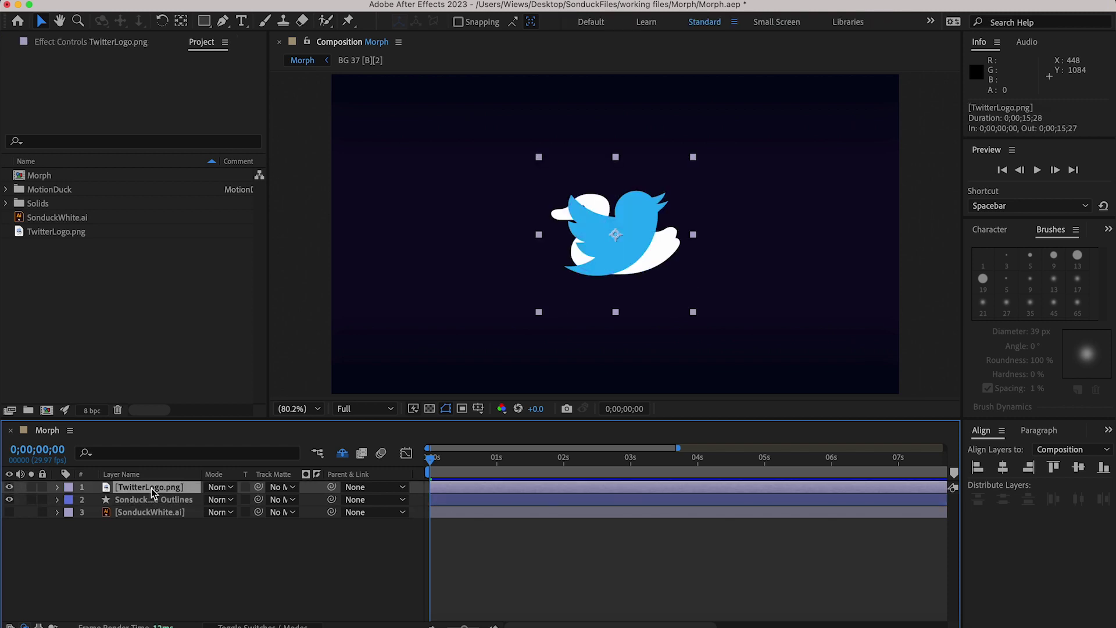
click(248, 10)
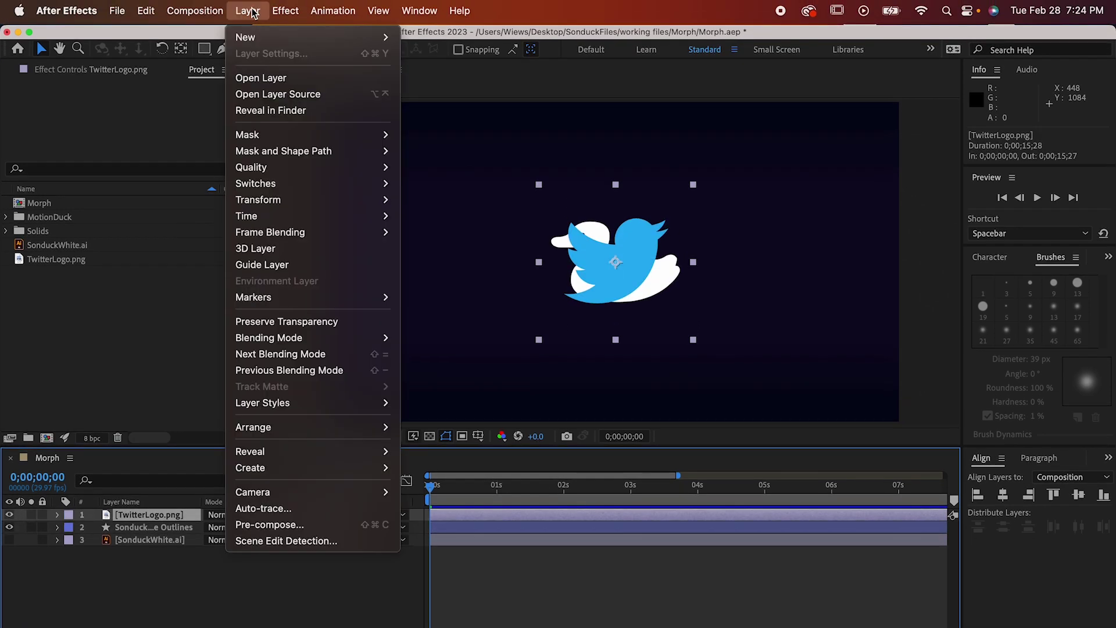
click(263, 508)
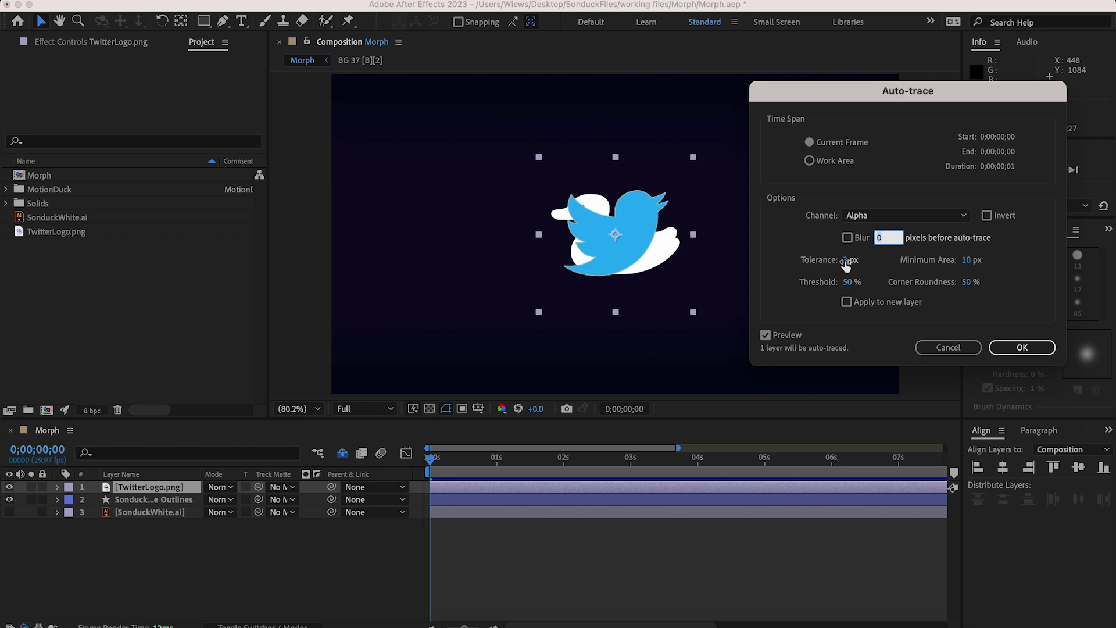
drag(846, 262, 877, 266)
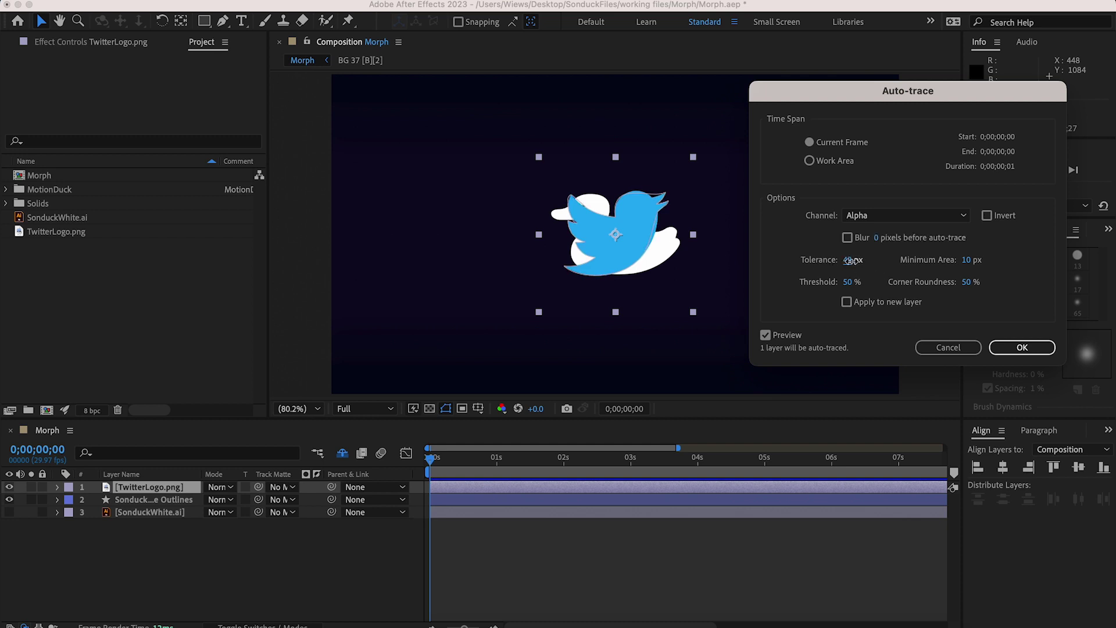
drag(849, 262, 804, 261)
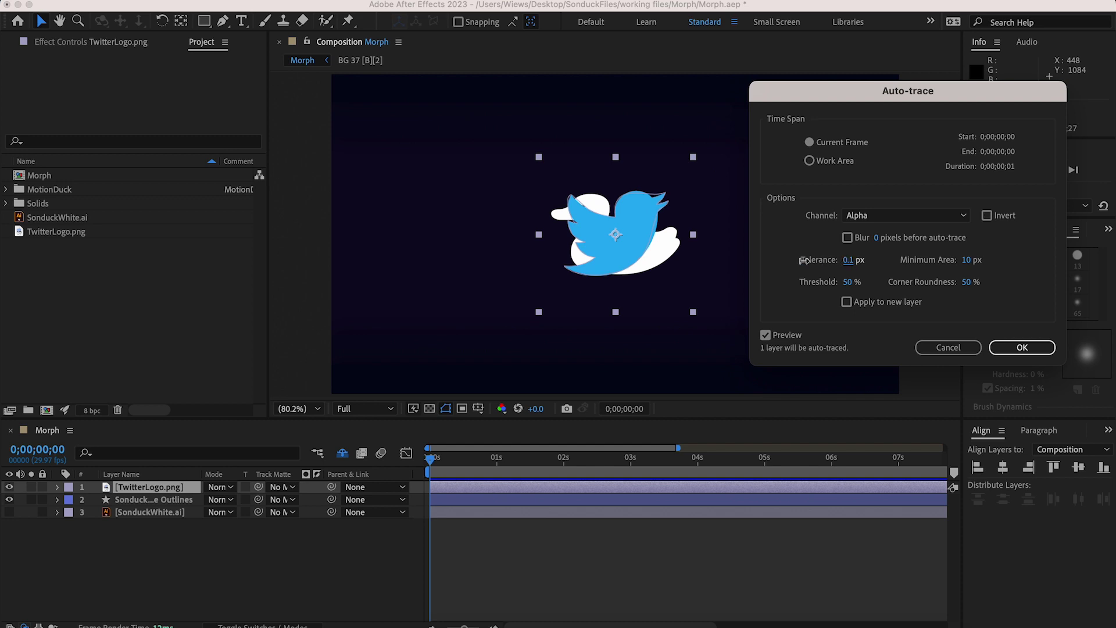
click(849, 262)
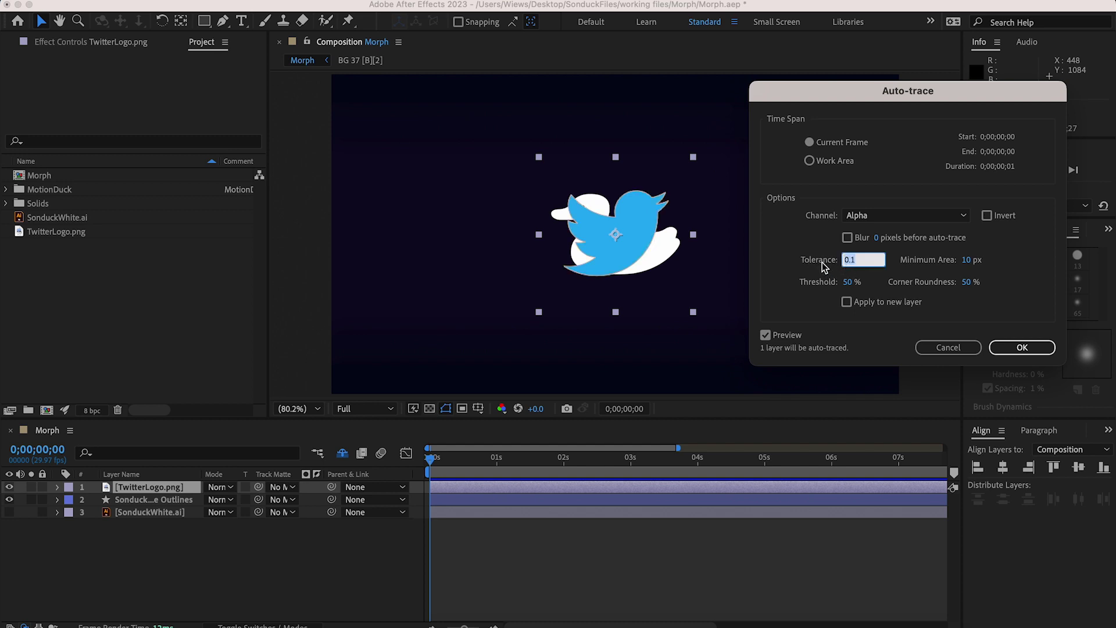
click(1015, 348)
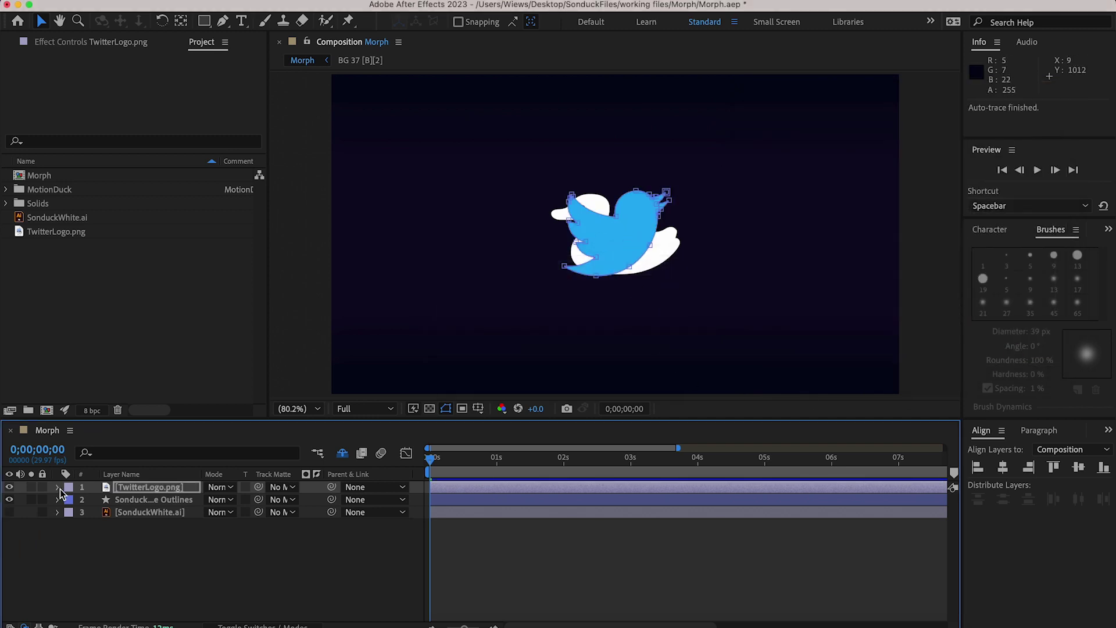
Copy the Mask 1 Mask Path keyframe of the traced bird
click(58, 487)
click(70, 500)
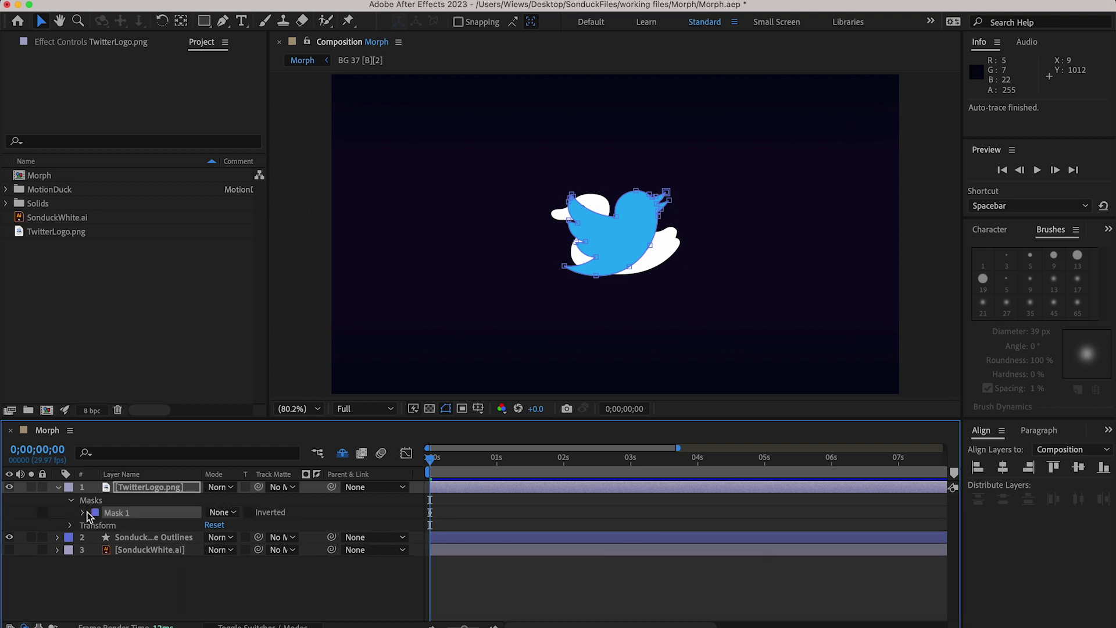
click(83, 512)
click(141, 527)
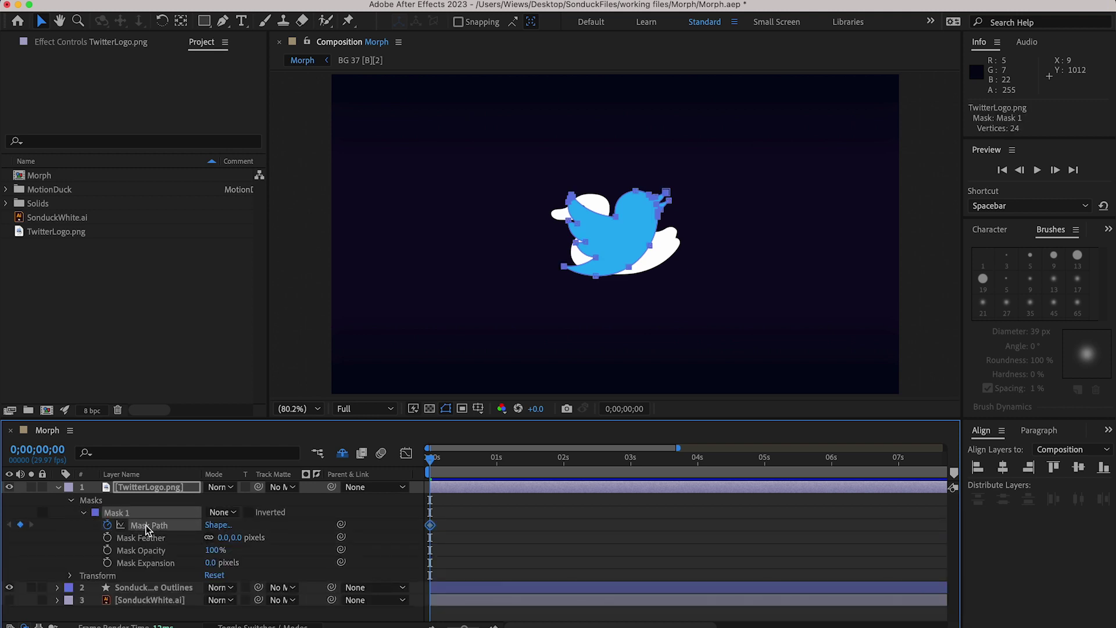
key(cmd+c)
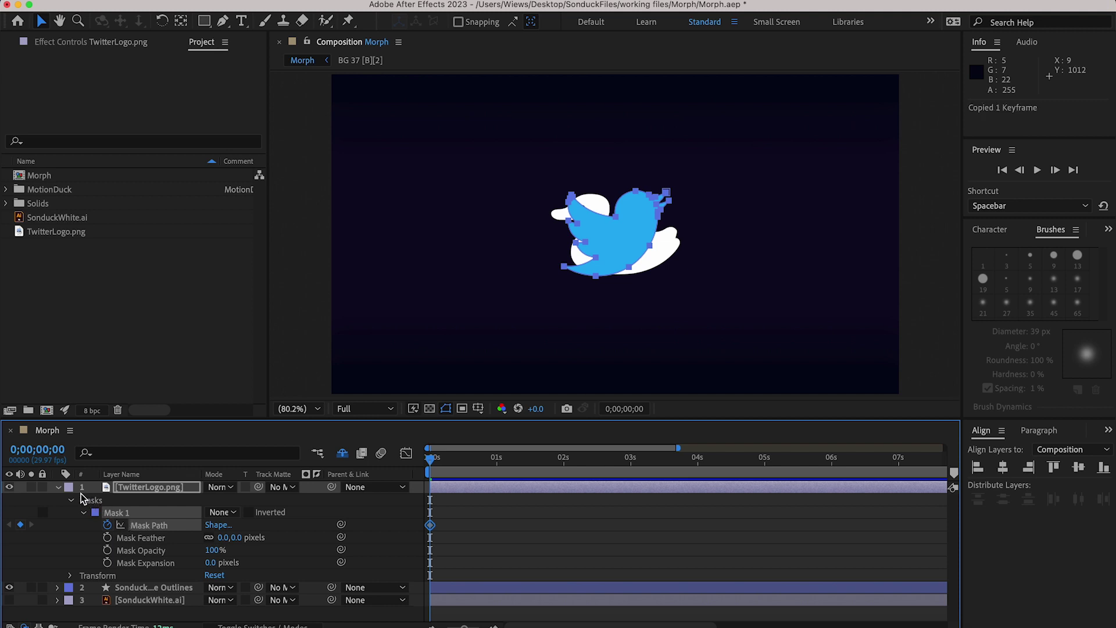
Hide TwitterLogo.png and move it to the bottom of the layer stack
click(10, 487)
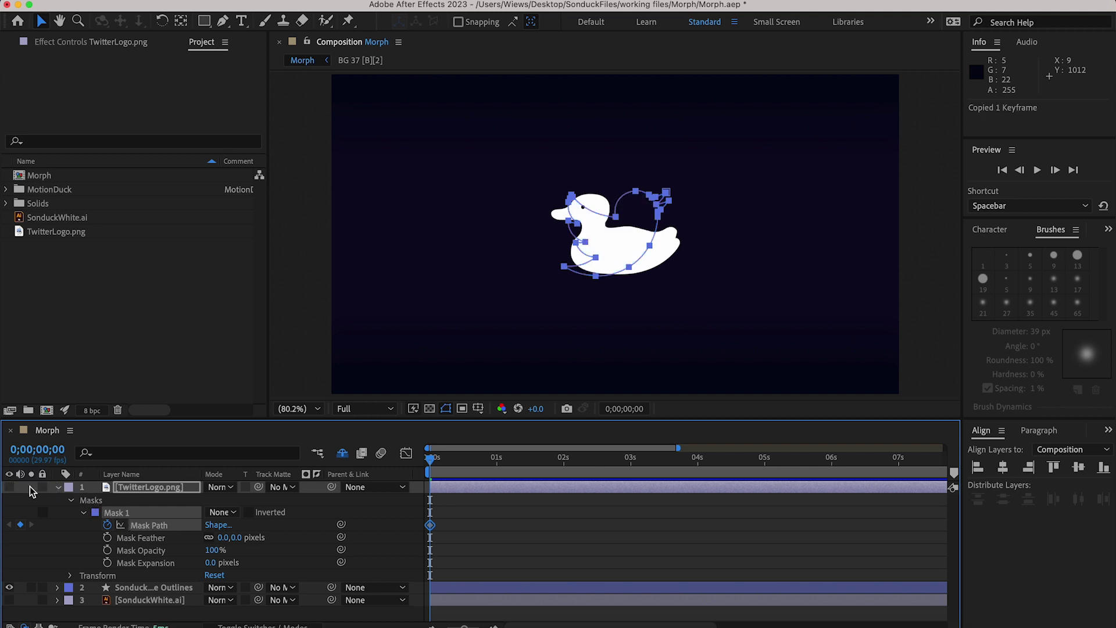
click(58, 487)
drag(130, 486, 132, 512)
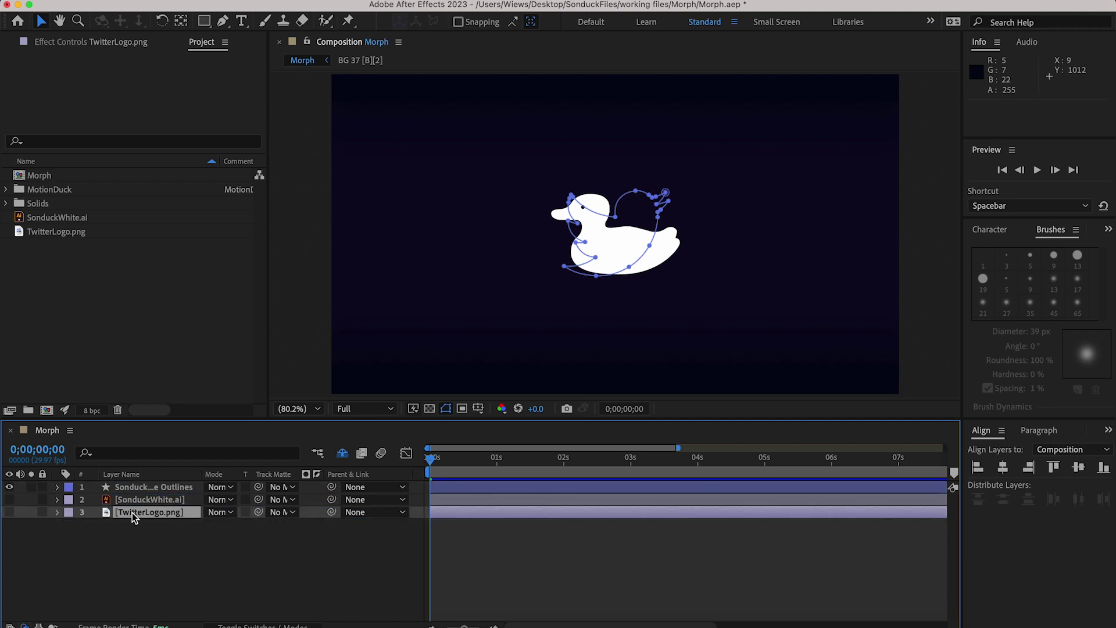
Expand Group 1 of SonduckWhite Outlines and select both duck paths, Path 1 and Path 2
click(141, 489)
click(58, 487)
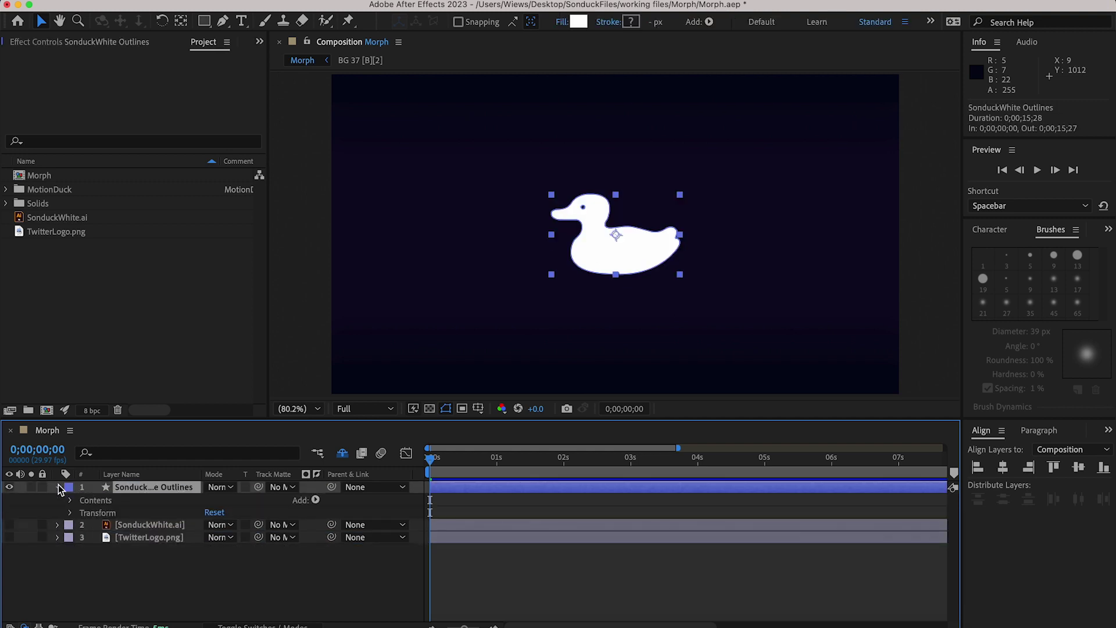
click(71, 501)
click(83, 513)
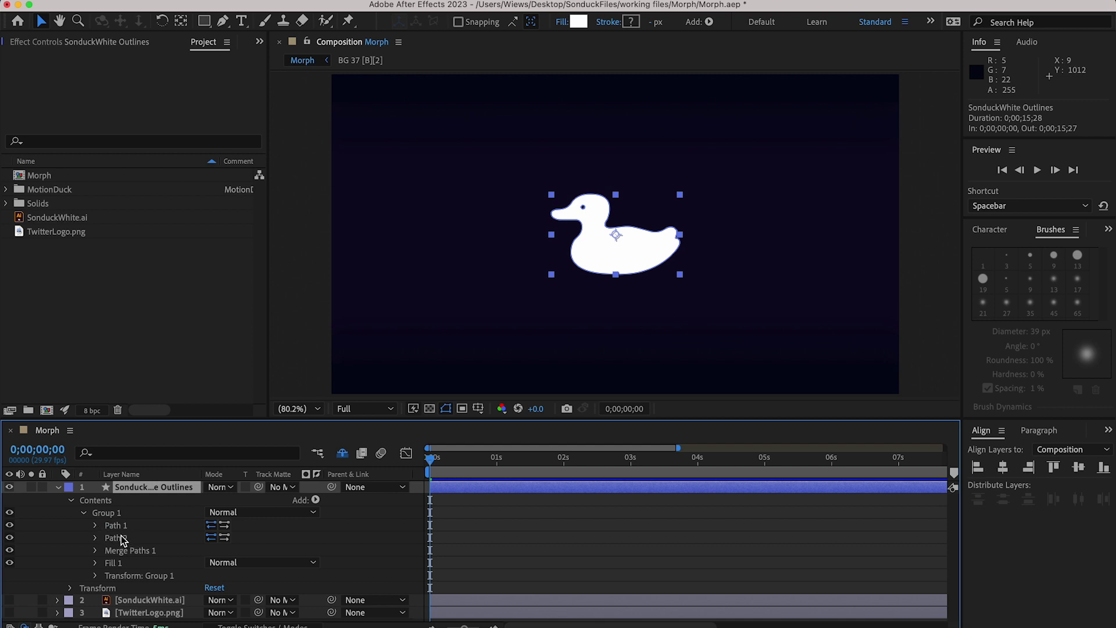
scroll(598, 235, up, 2)
click(115, 537)
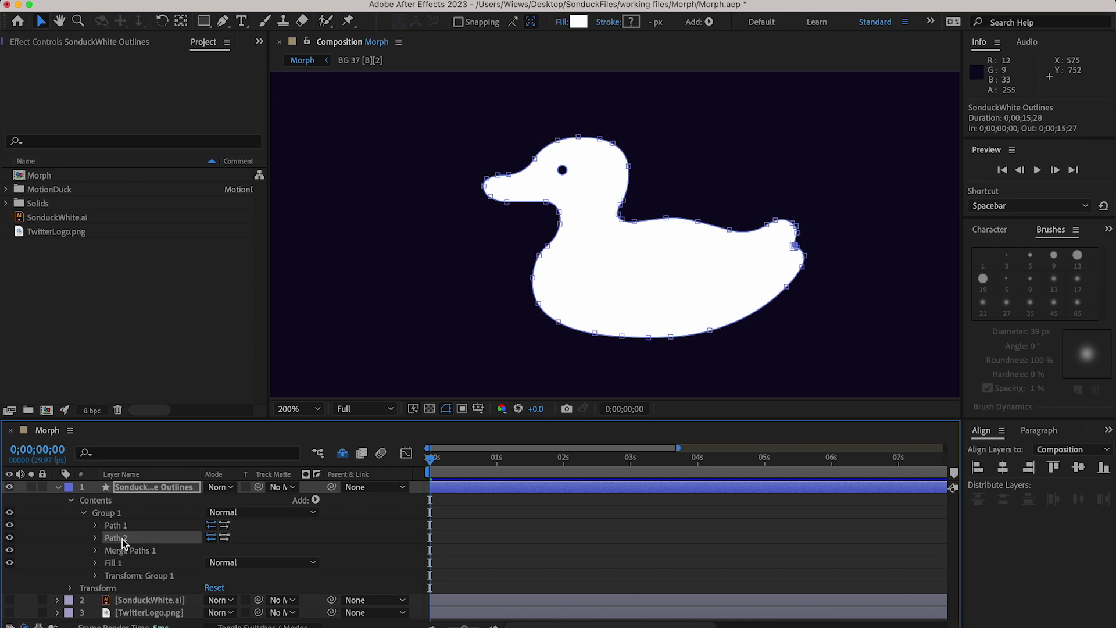
click(120, 526)
click(119, 536)
click(120, 525)
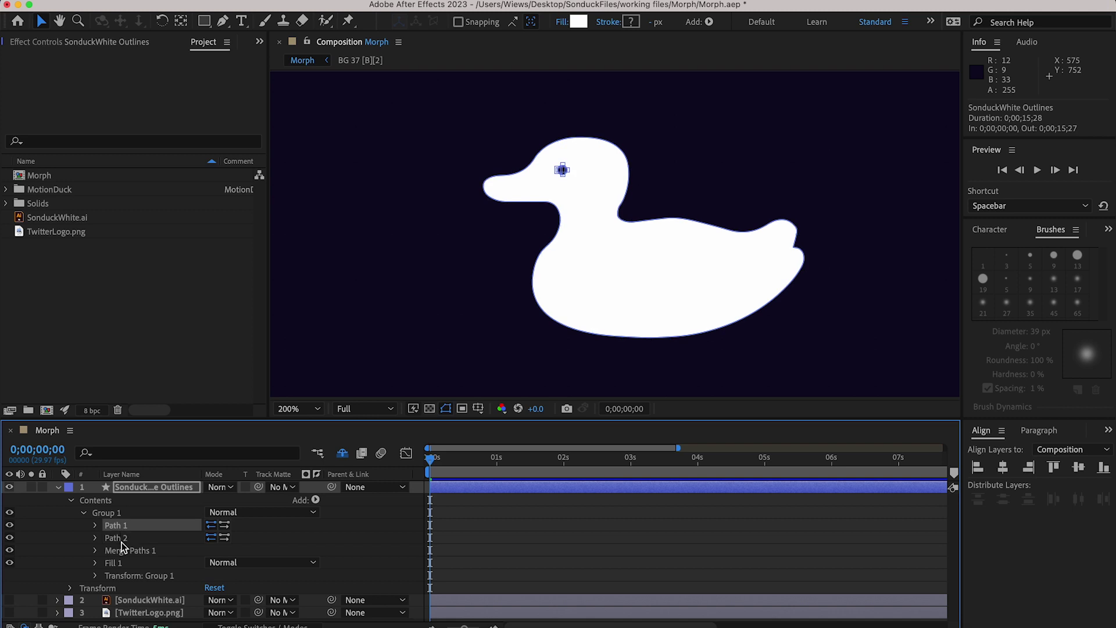
shift+click(103, 537)
click(97, 526)
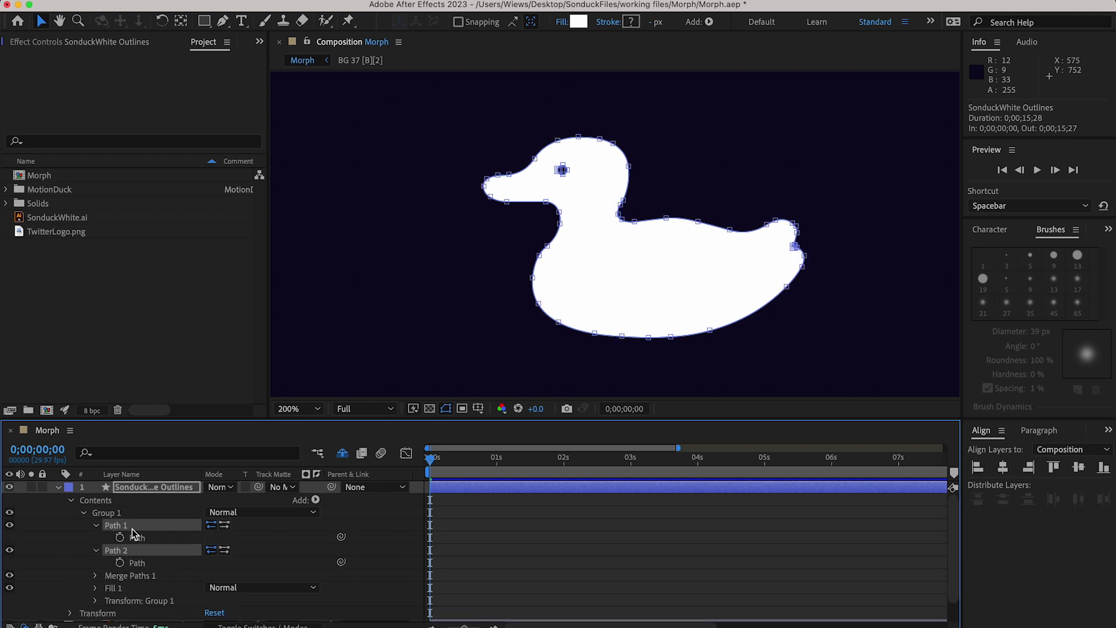
Keyframe both Path properties at 1 s, then paste the bird path at 2 s
click(495, 462)
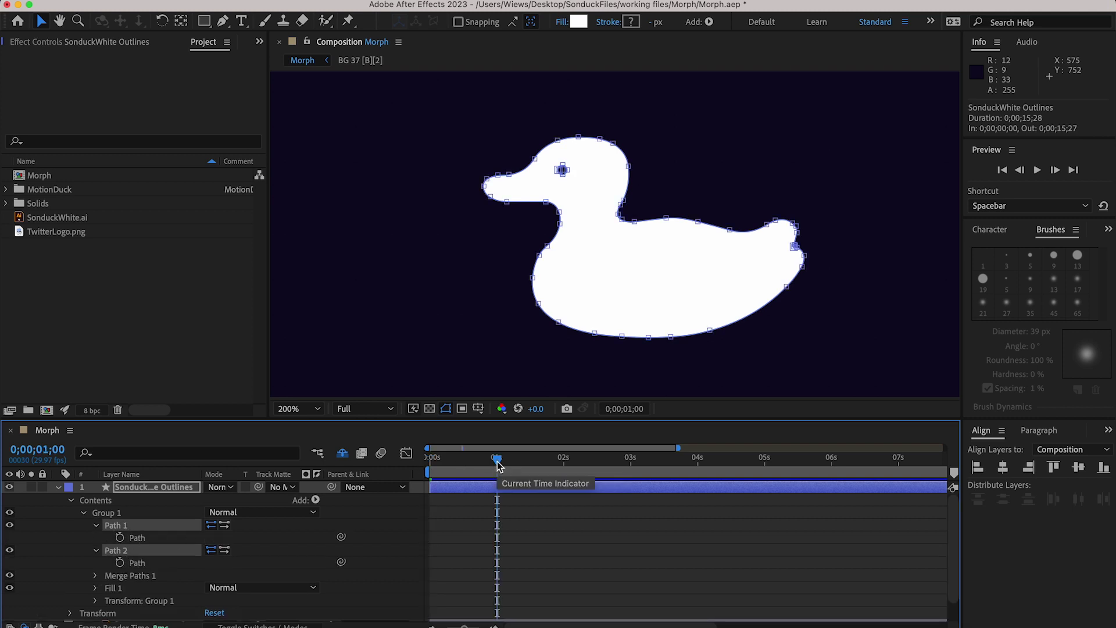
click(119, 537)
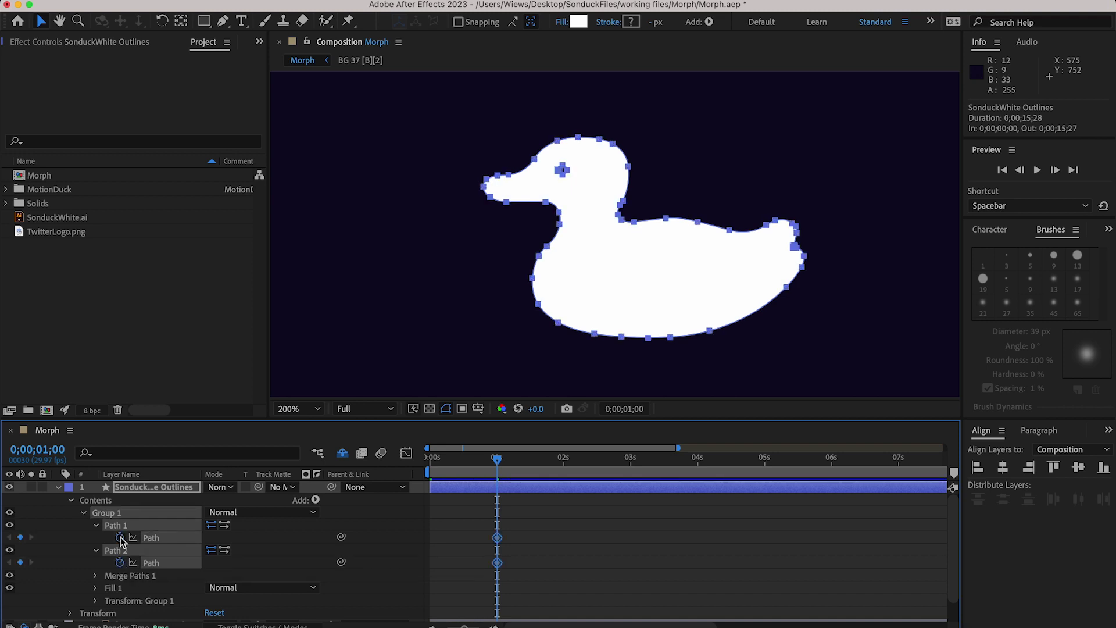
click(565, 465)
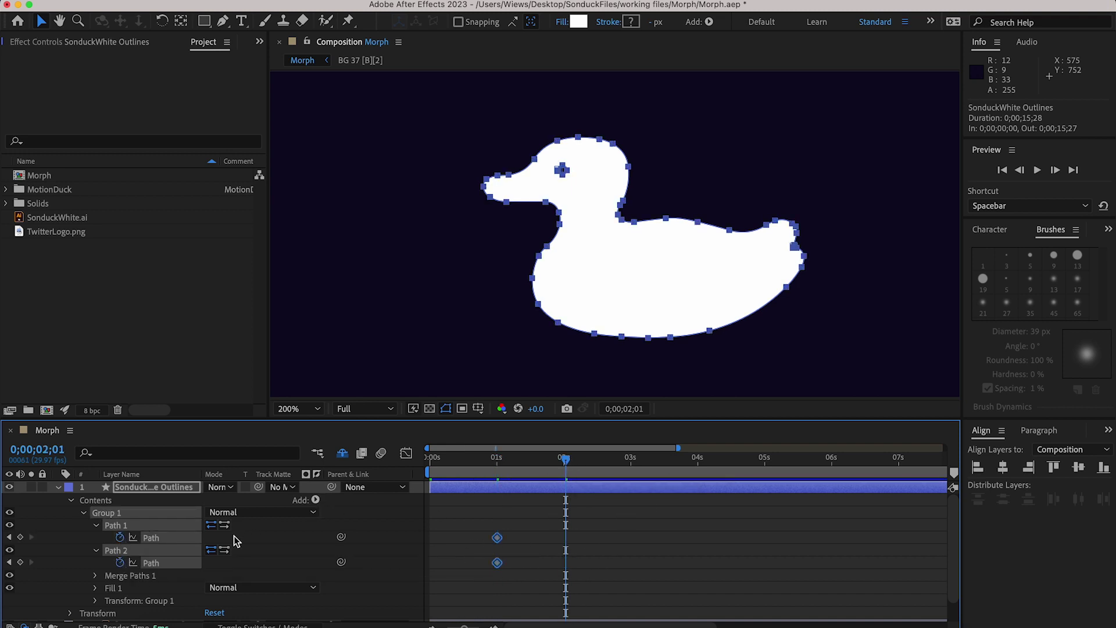
key(super+v)
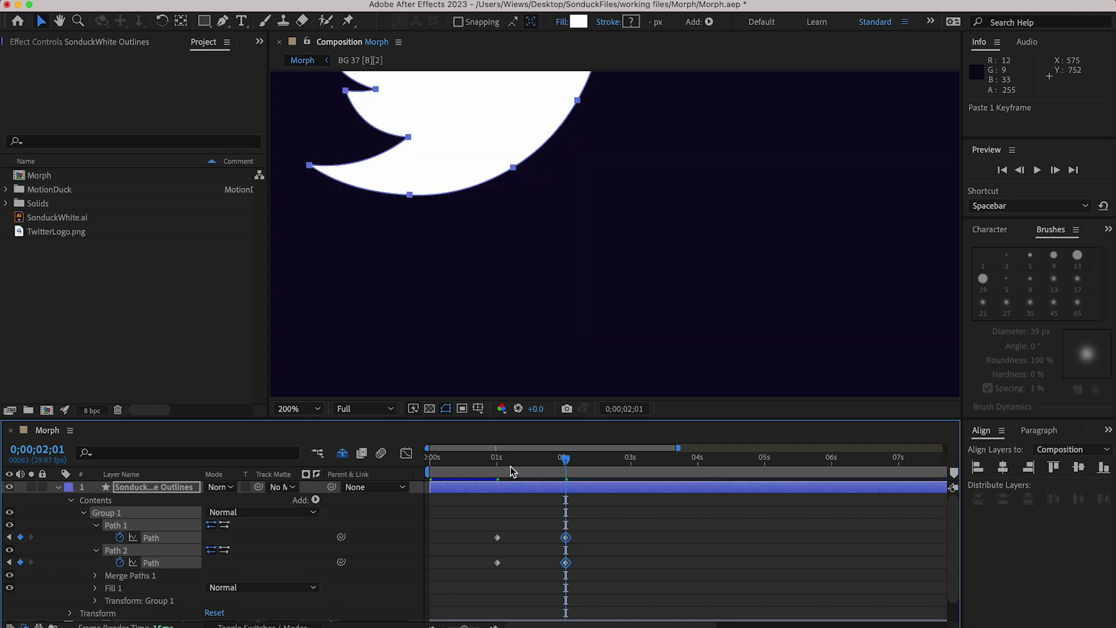
Fit the composition in the viewer and preview the duck-to-bird morph from just before 1 s
key(shift+slash)
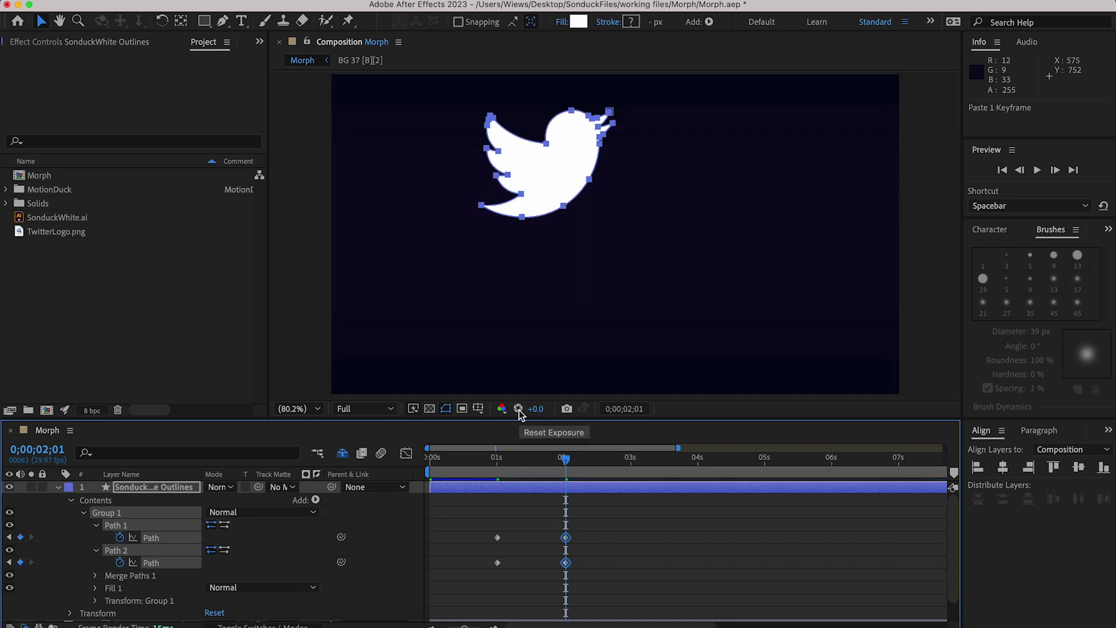
drag(559, 463, 509, 470)
key(space)
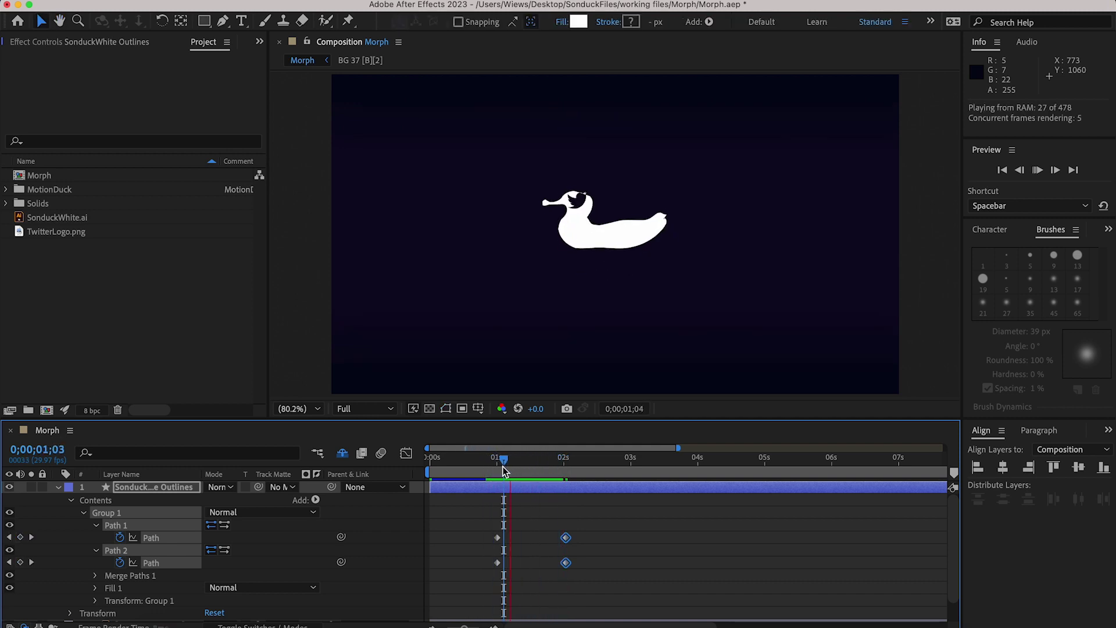
click(515, 459)
click(480, 459)
key(space)
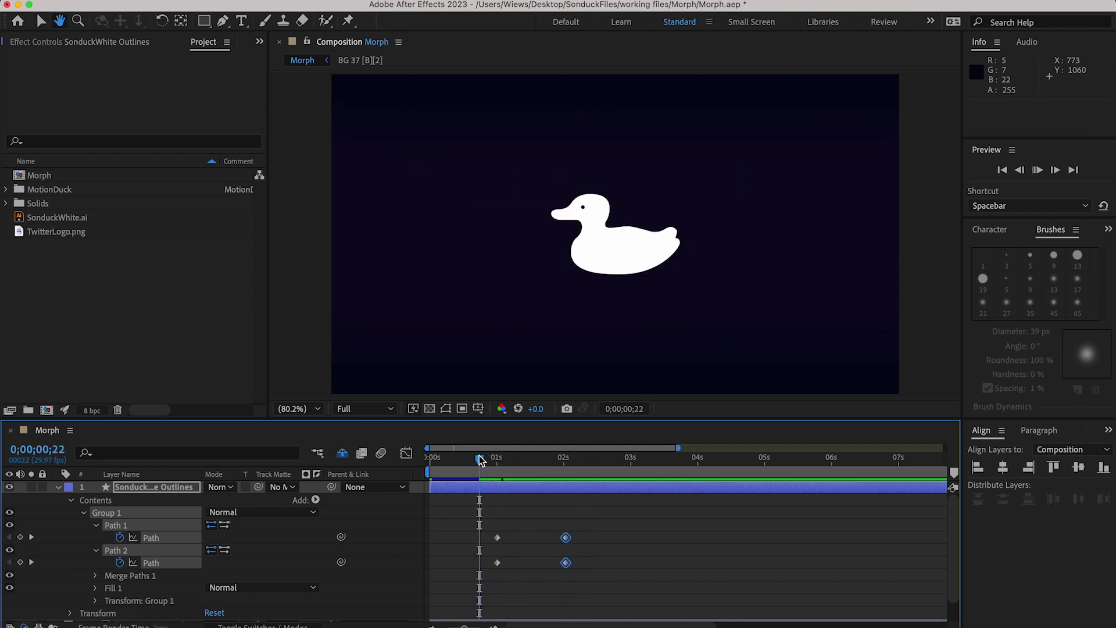
Scrub around the 1-second mark to inspect the start of the morph
click(496, 459)
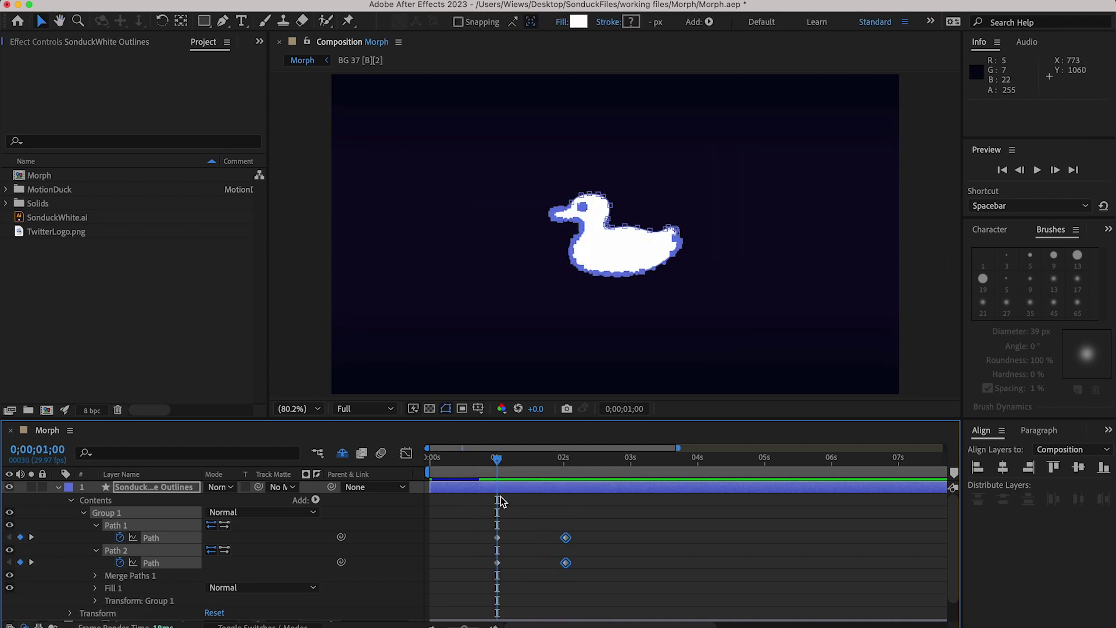
drag(497, 459, 521, 459)
click(614, 168)
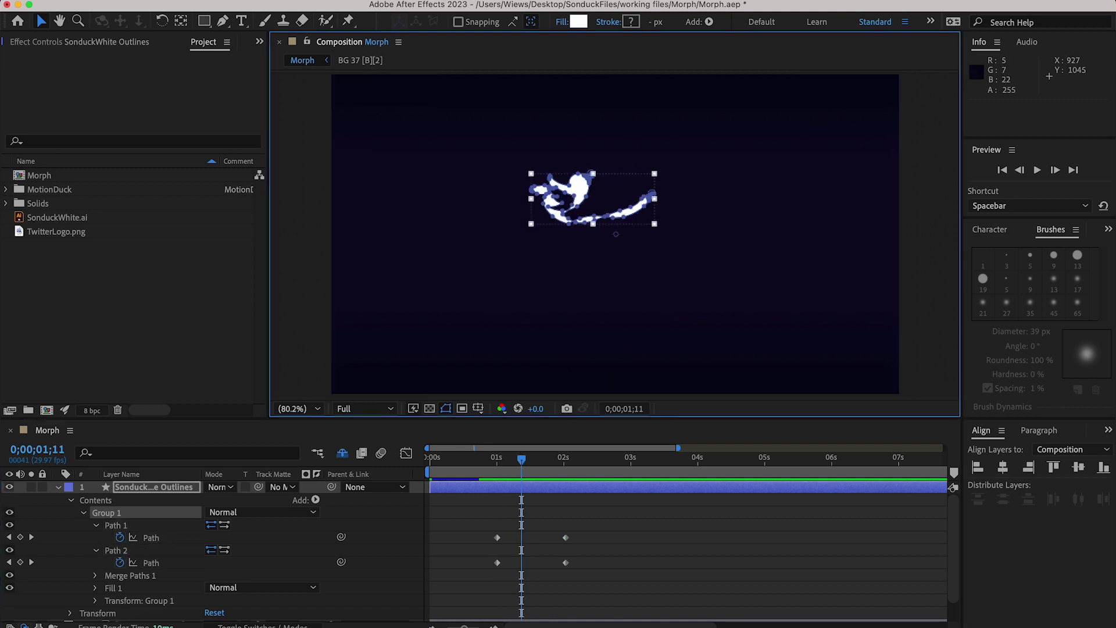
drag(539, 467, 500, 463)
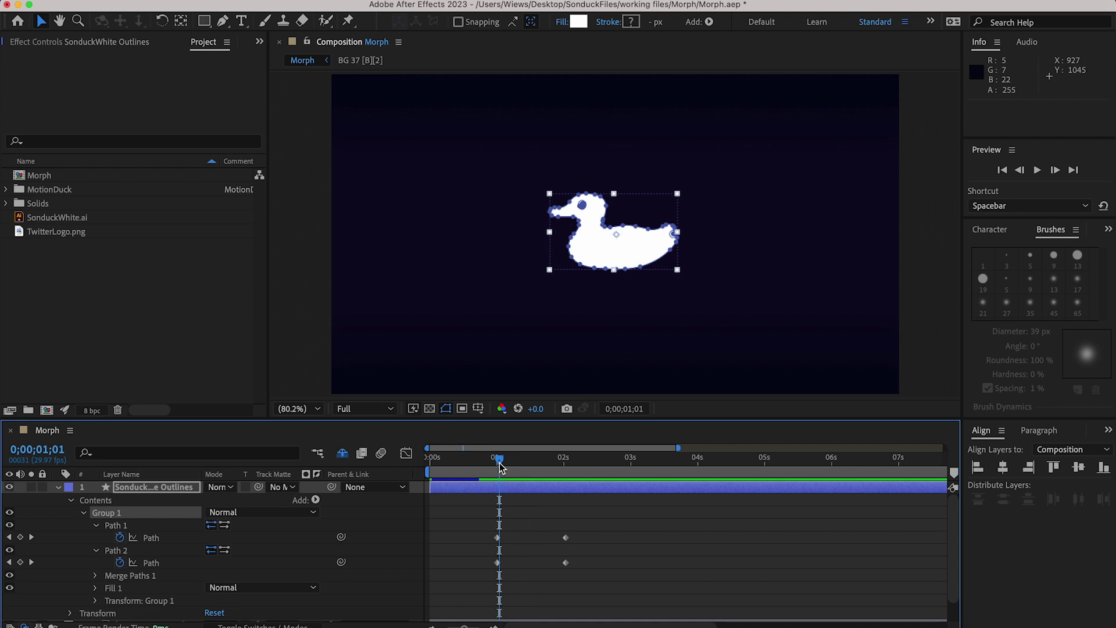
Move the eye path's end keyframe to 1:01 and preview the change
click(99, 540)
key(equal)
drag(864, 538, 622, 538)
key(space)
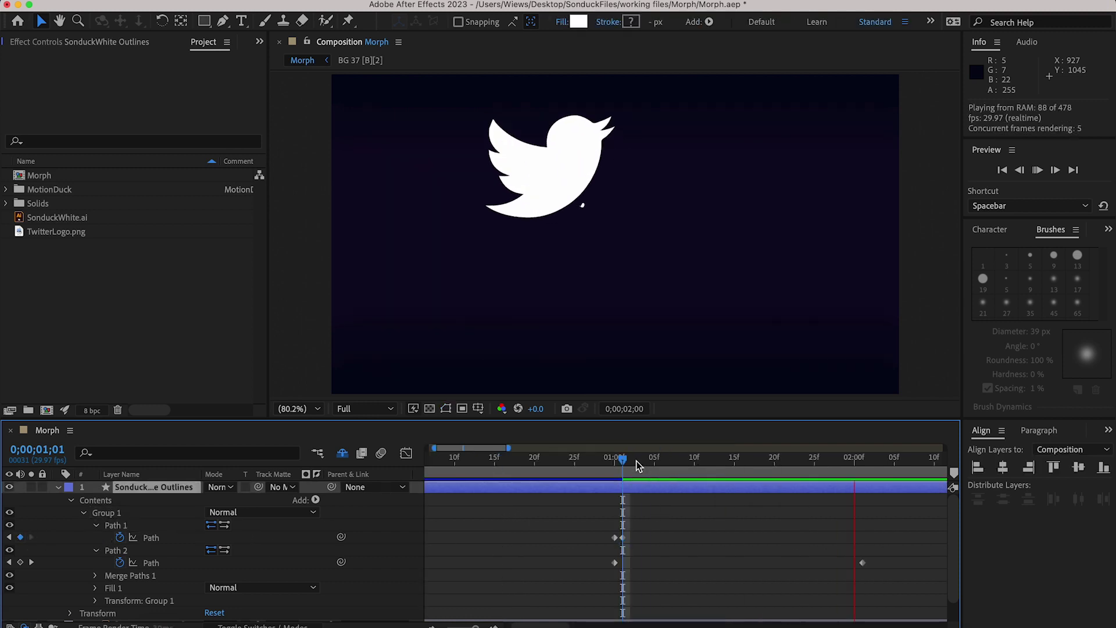
key(space)
Shrink the duck's eye to a tiny speck at 1:01 and tuck it inside the bird at 2:01
scroll(567, 183, up, 6)
click(564, 177)
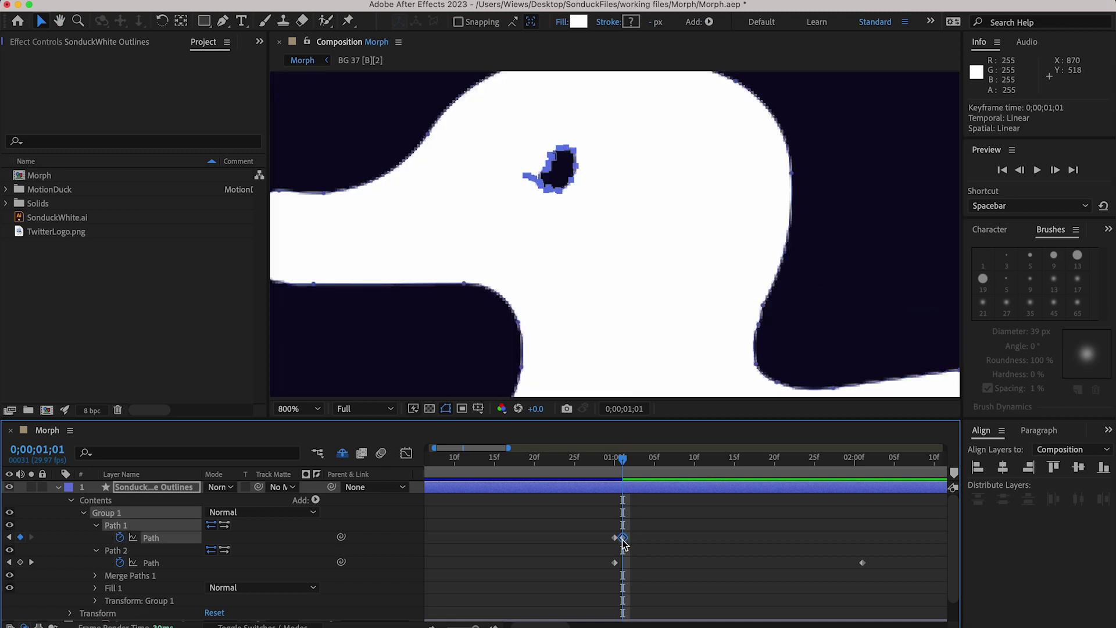
double_click(563, 167)
drag(567, 162, 542, 178)
scroll(556, 458, down, 5)
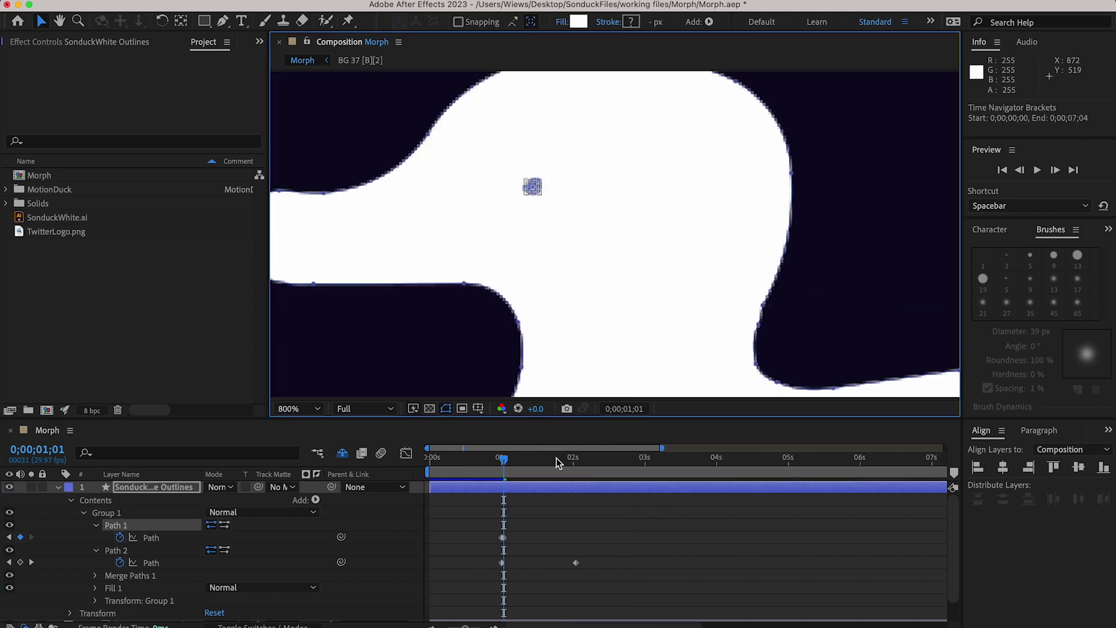
click(575, 458)
scroll(593, 262, down, 6)
drag(565, 174, 556, 173)
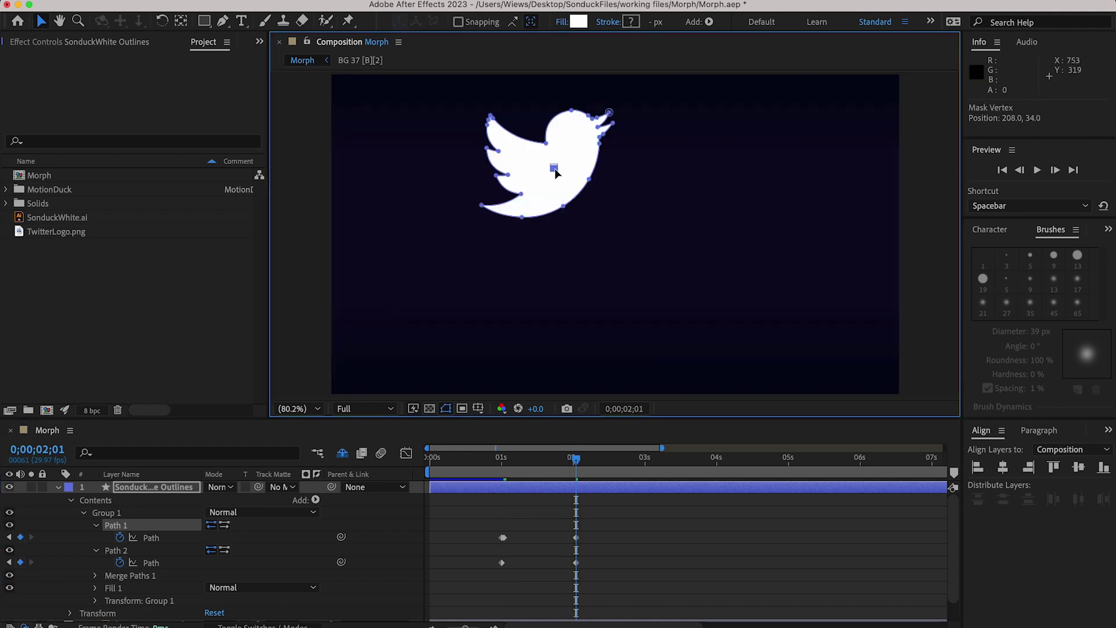
drag(575, 458, 501, 458)
scroll(192, 598, down, 1)
Keyframe Group 1 Position and centre the bird at 2:01 (1150.3, 1147.3) using Title/Action Safe guides
click(97, 577)
scroll(110, 581, down, 2)
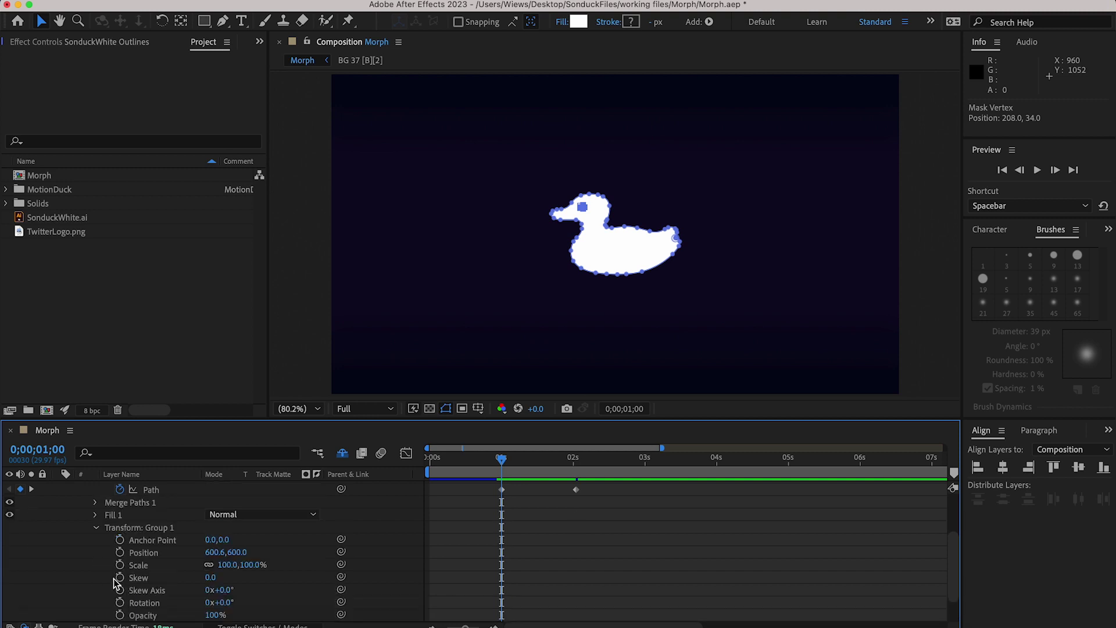
click(119, 555)
click(572, 464)
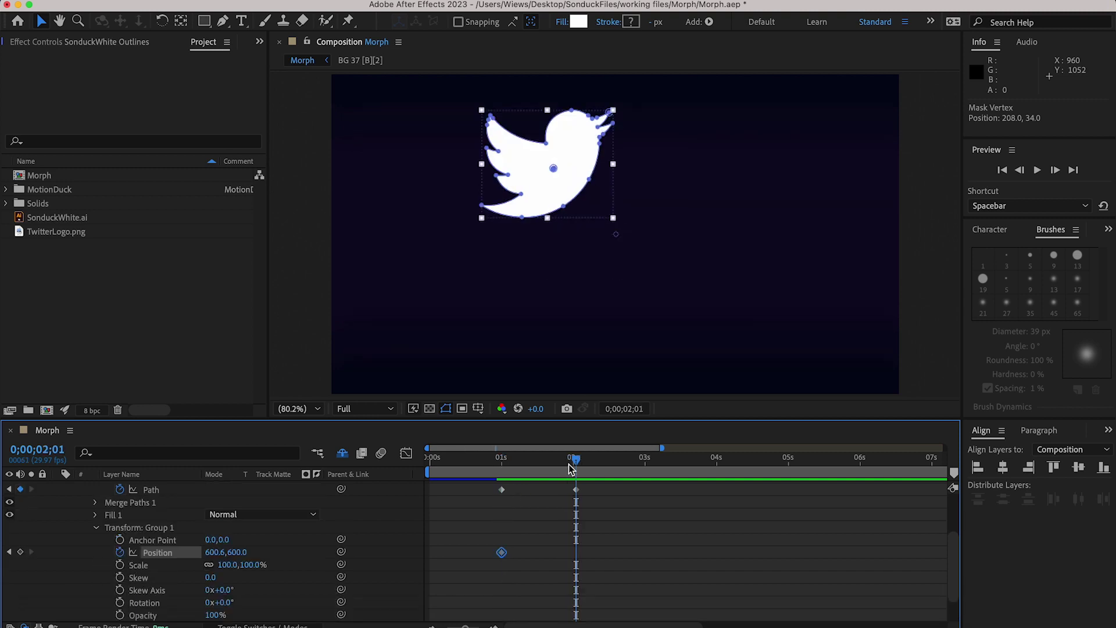
drag(572, 165, 627, 243)
click(478, 409)
click(526, 421)
drag(632, 289, 625, 250)
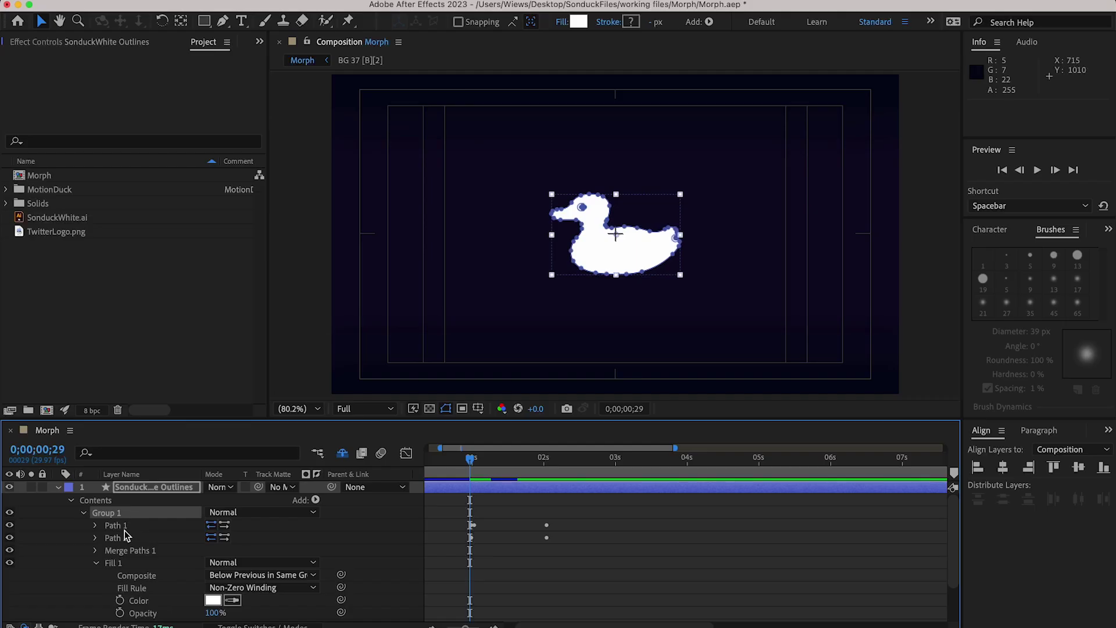
scroll(123, 531, down, 1)
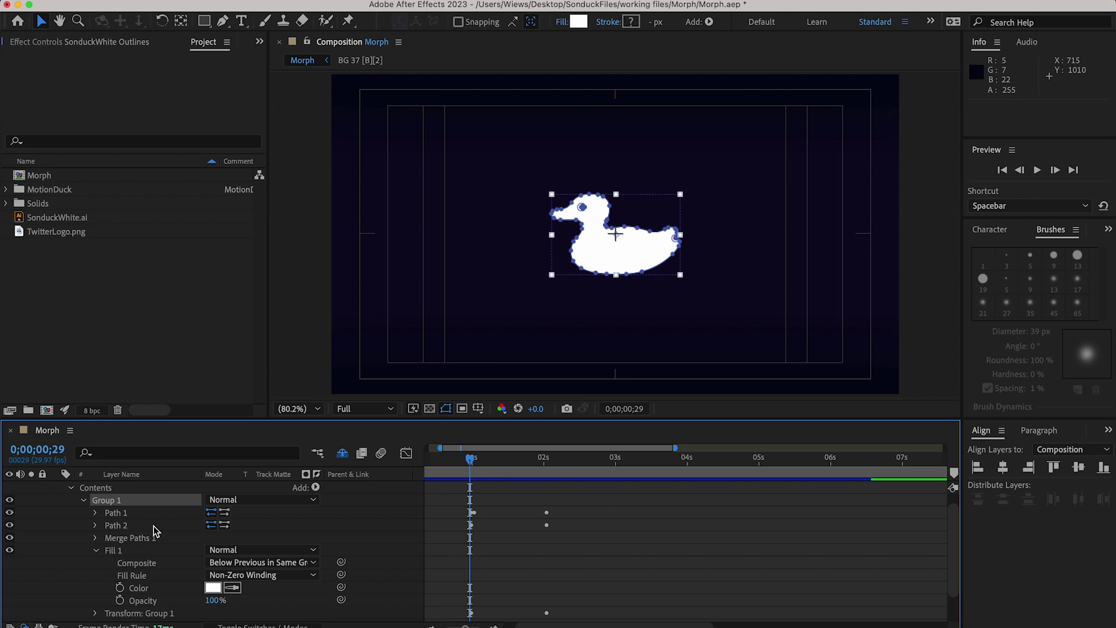
Add a Fill 1 Color keyframe and move to the 2:01 end of the morph
scroll(151, 538, down, 1)
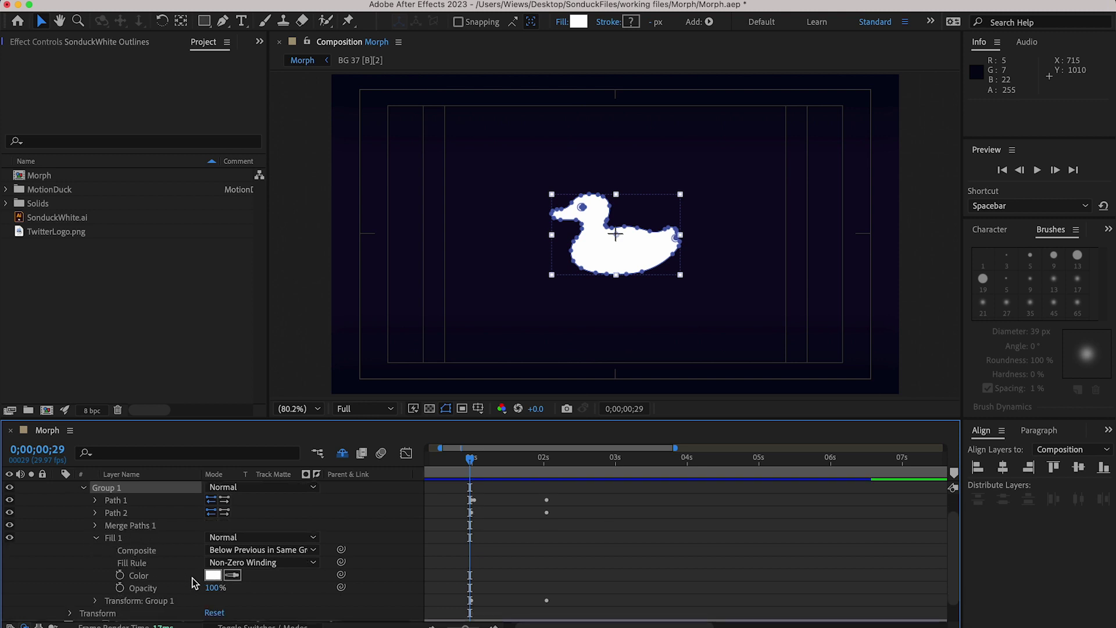
click(120, 574)
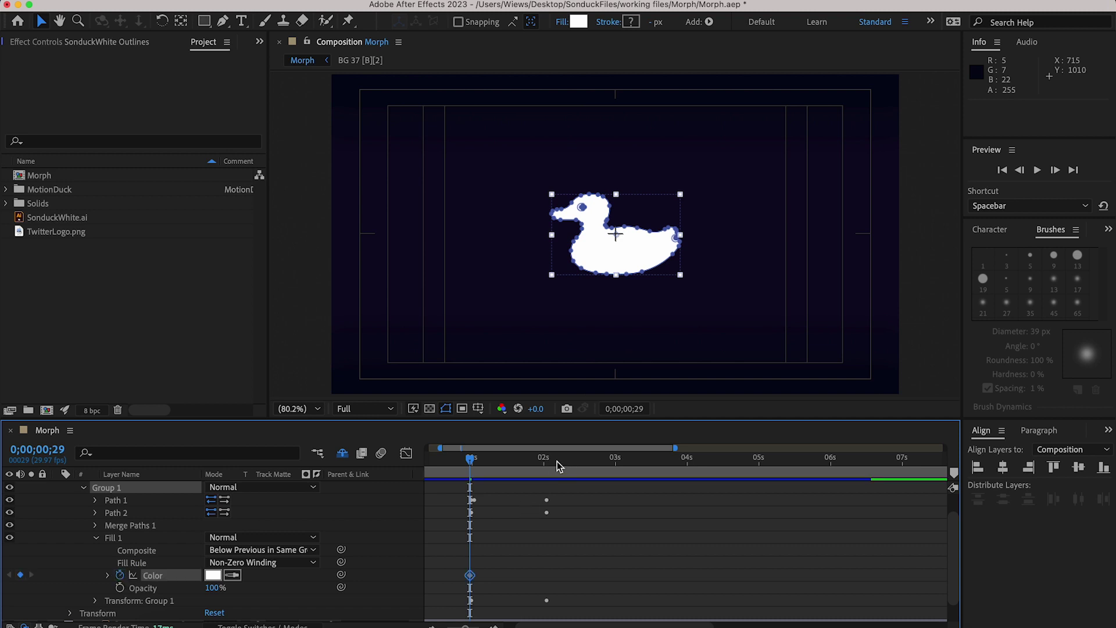
drag(557, 462, 546, 460)
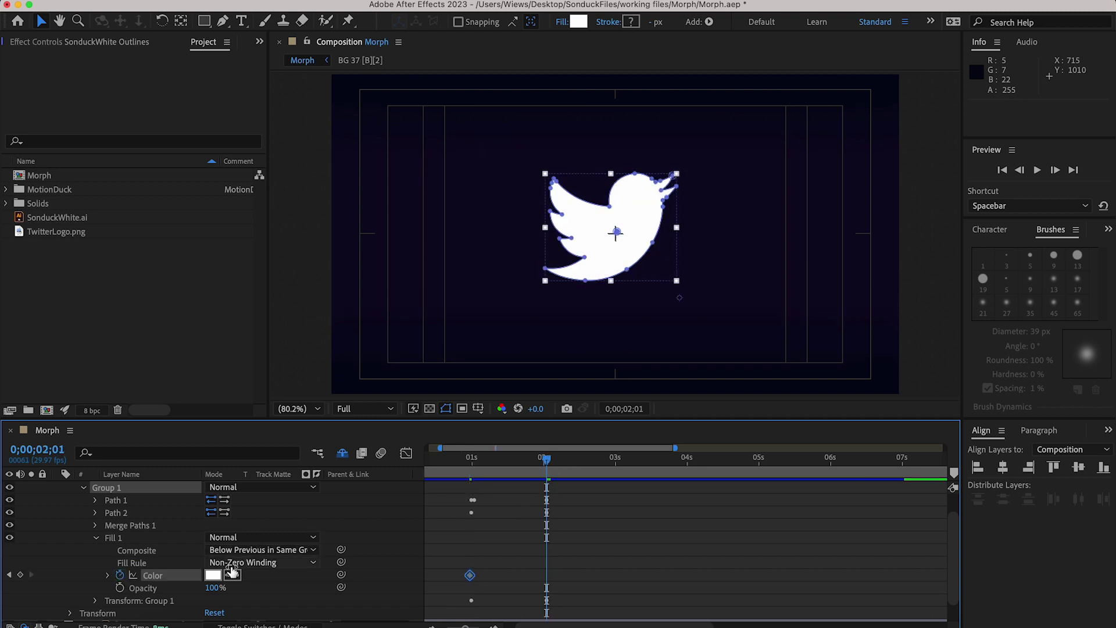
click(213, 576)
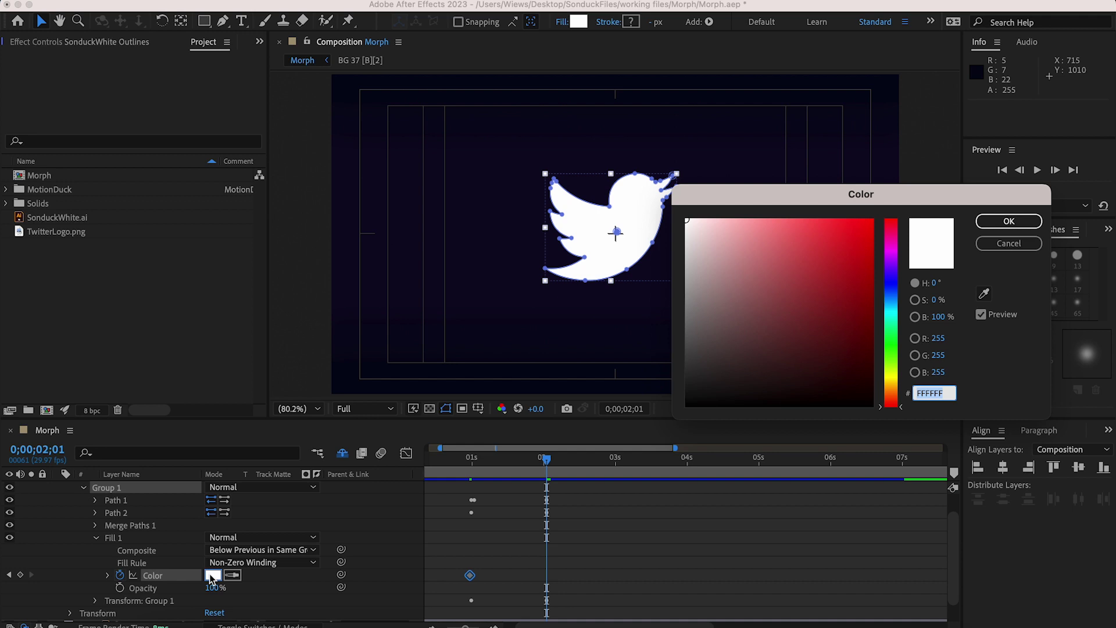
key(Return)
scroll(174, 561, down, 2)
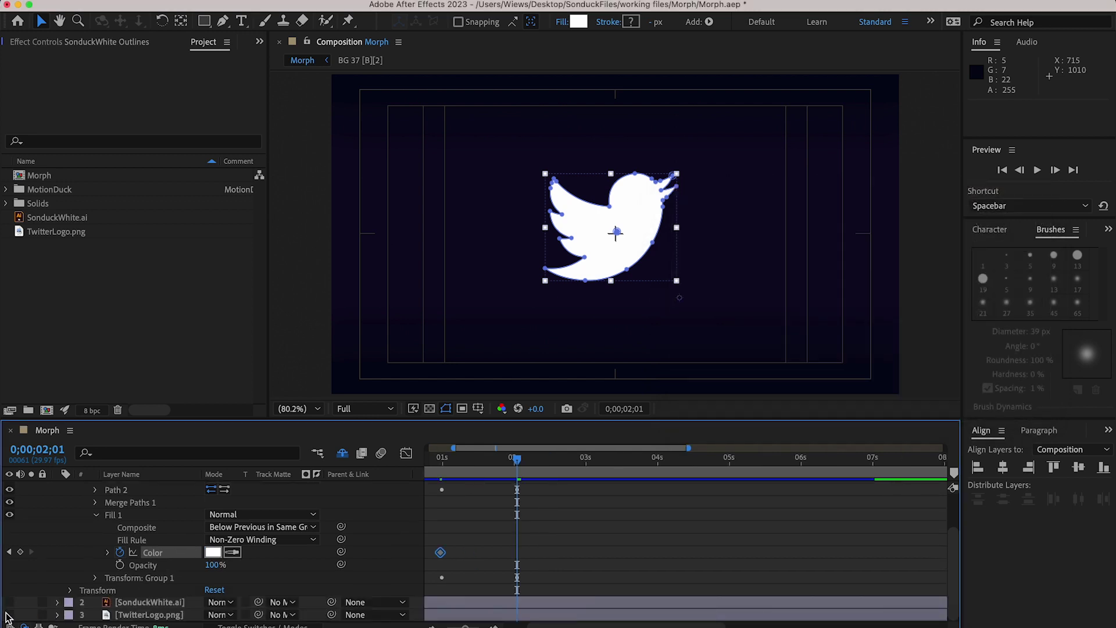
scroll(101, 551, up, 2)
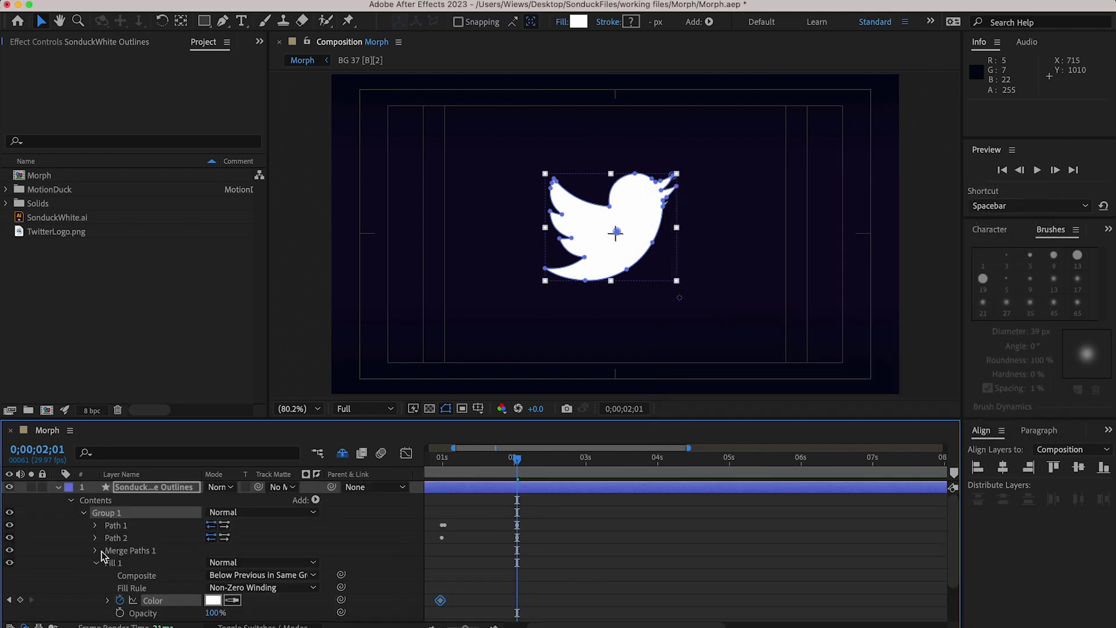
scroll(102, 551, down, 2)
Eyedropper the Twitter logo's blue into the fill colour, then hide TwitterLogo.png
click(146, 614)
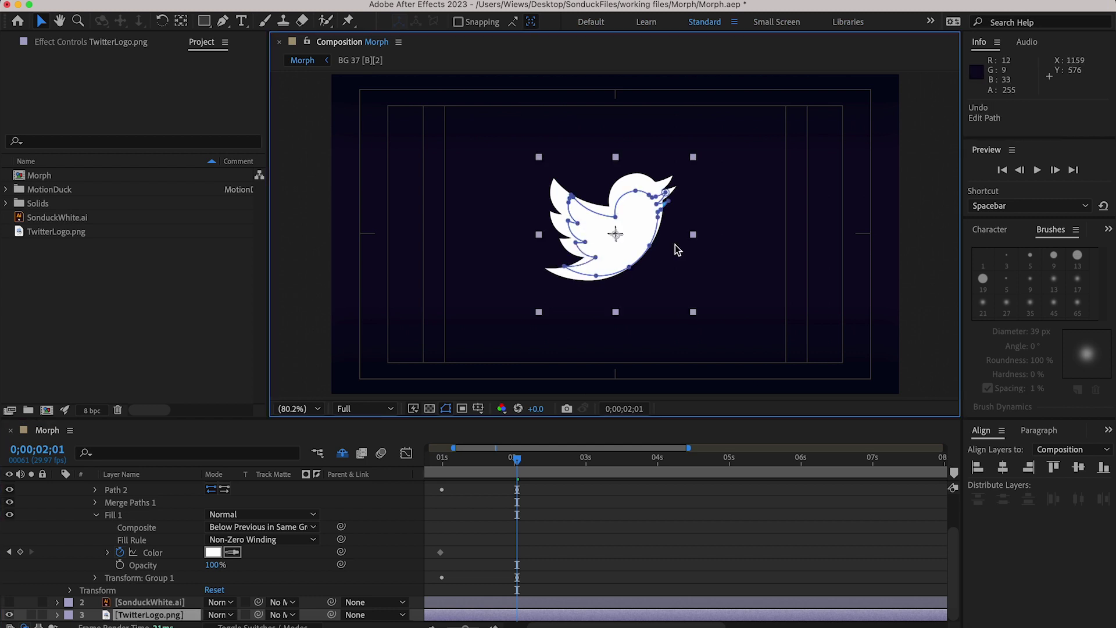
drag(557, 261, 599, 276)
click(232, 552)
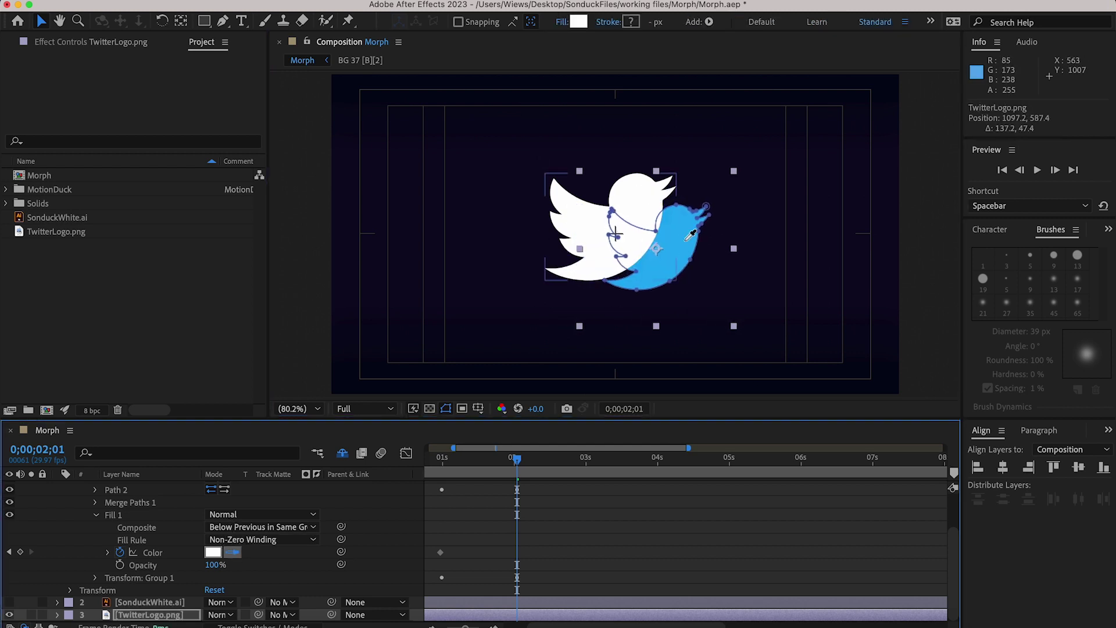
click(674, 256)
click(9, 615)
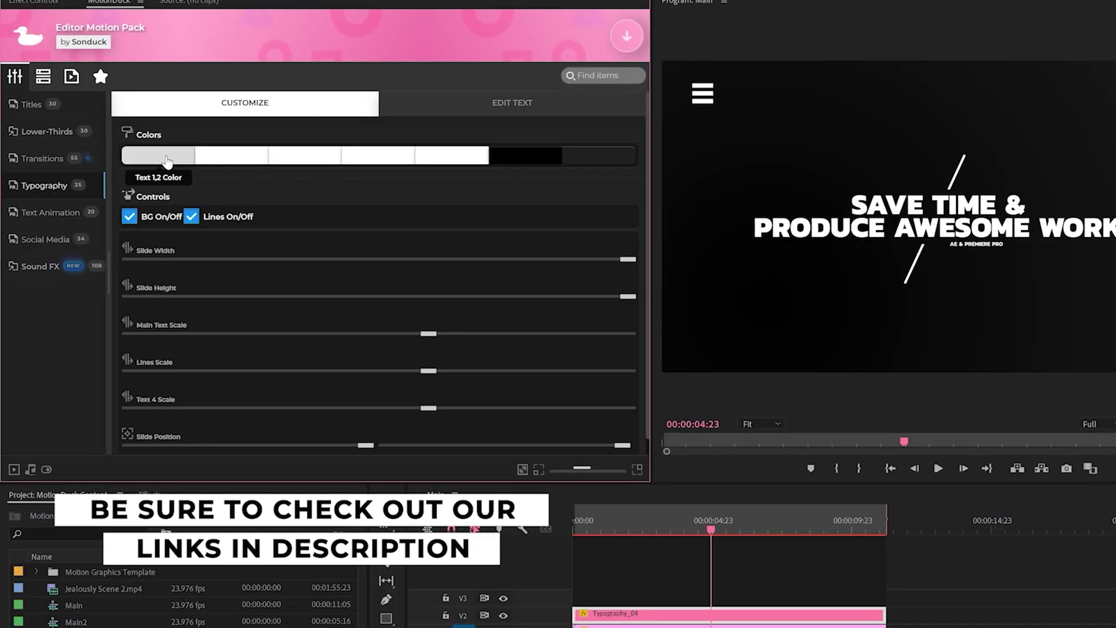
Set the first Colors swatch of the Typography_04 title to red
click(158, 156)
click(230, 193)
click(369, 185)
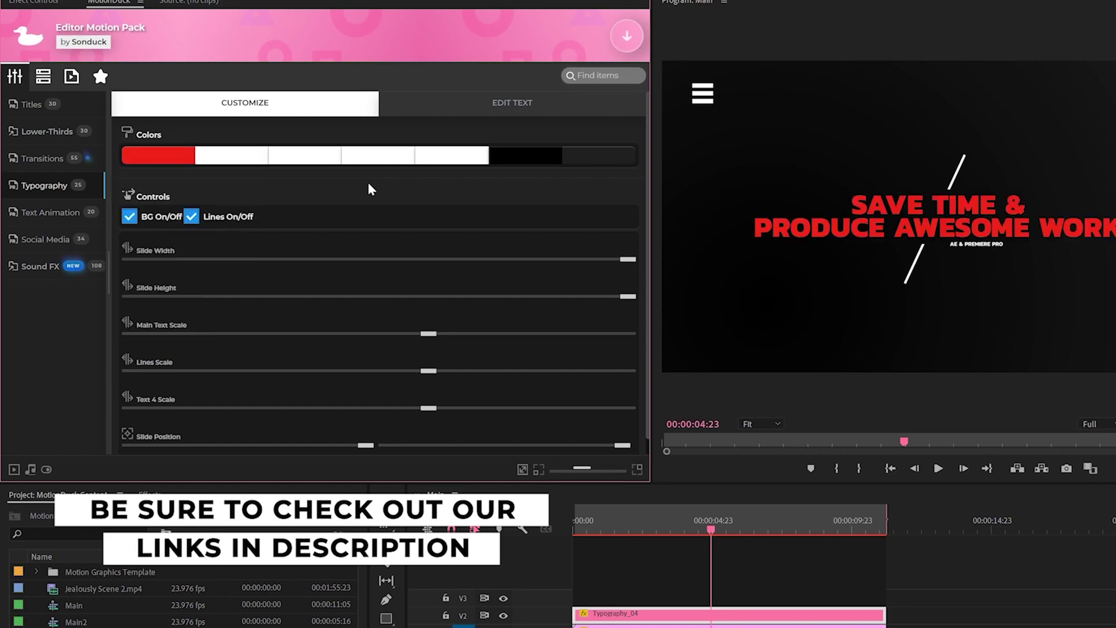